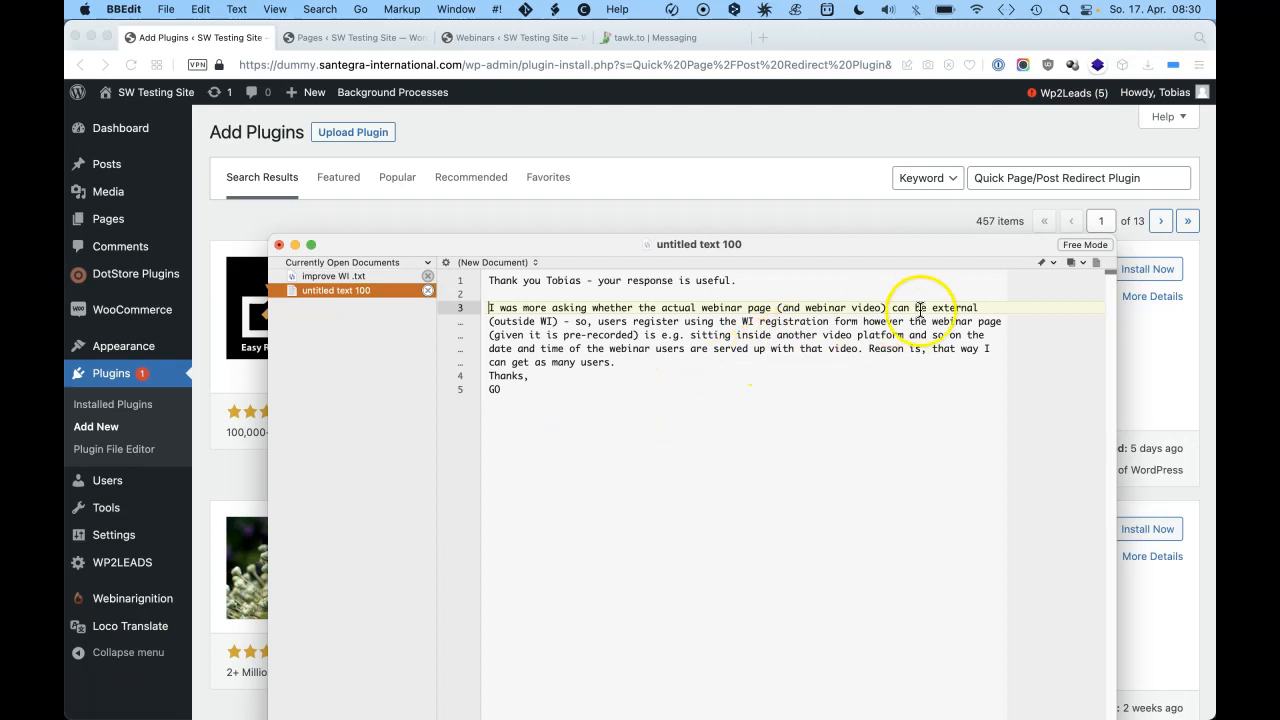
Insert a comma after "date and time of the webinar" in the question text
click(569, 322)
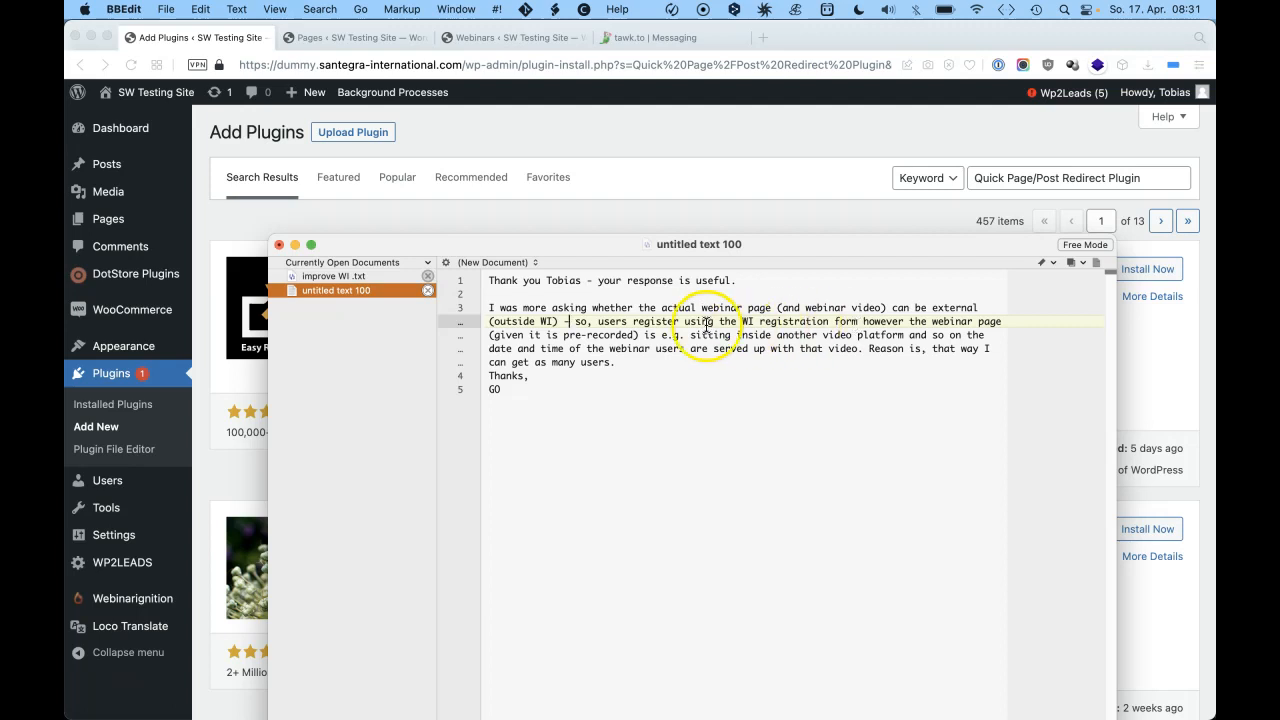
click(637, 335)
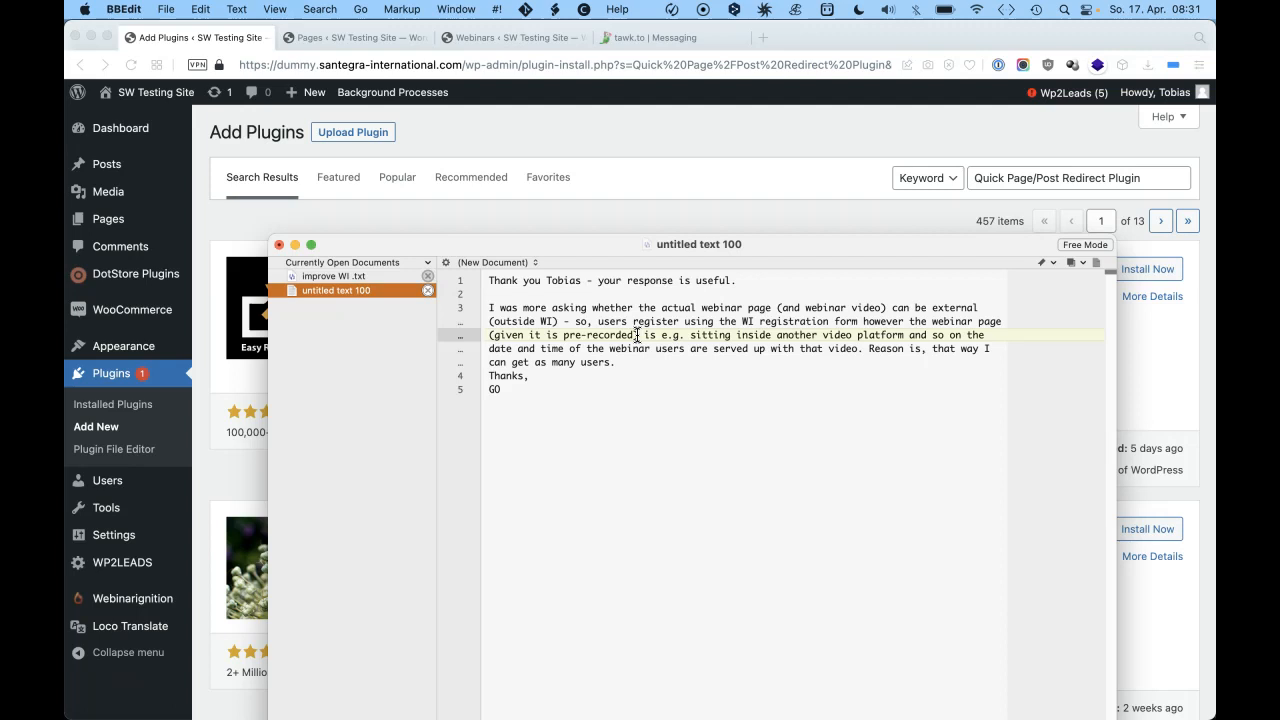
click(651, 349)
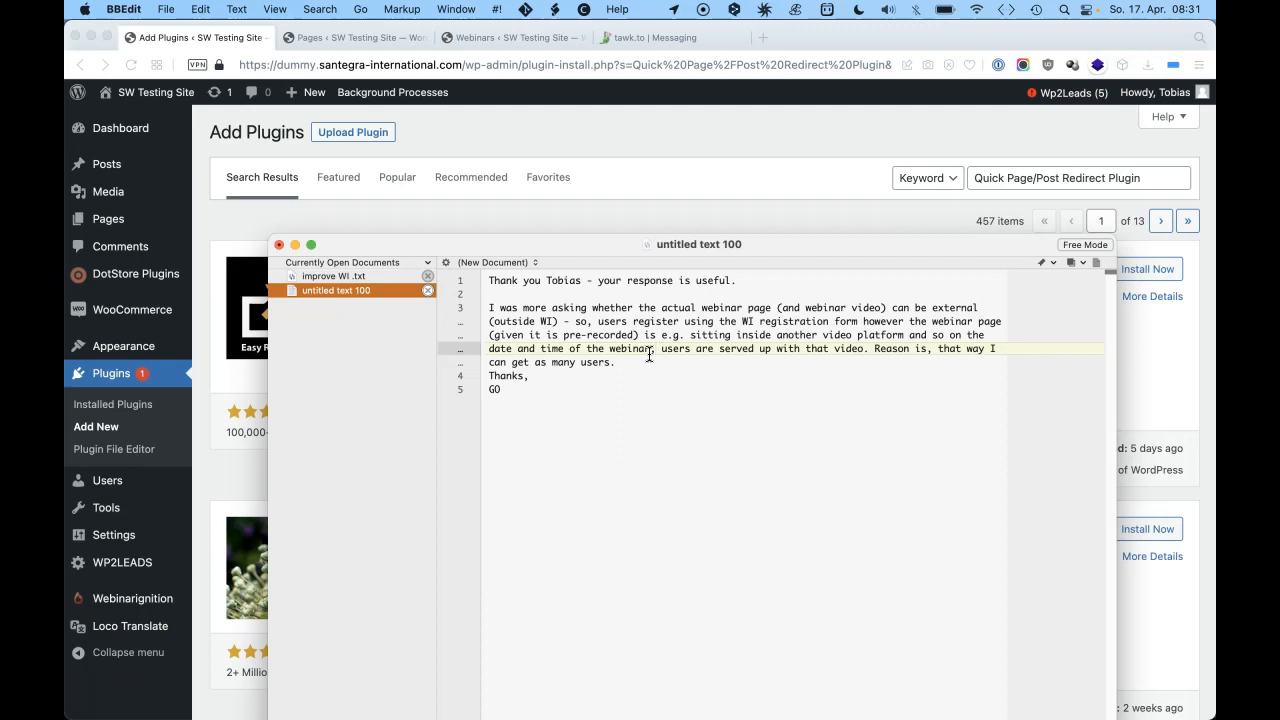
Add the note "External MP4 file" below the message's sign-off, separated by a blank line
click(580, 471)
key(Return)
key(Return)
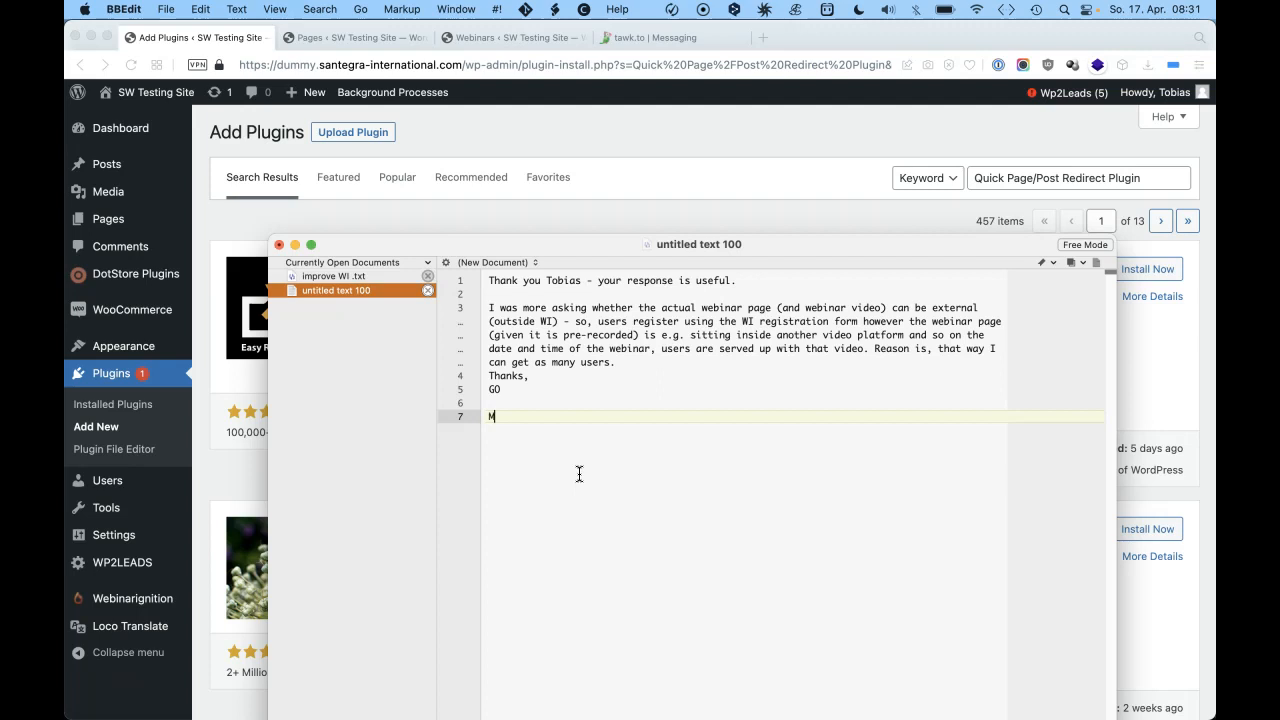
text(External MP4 file)
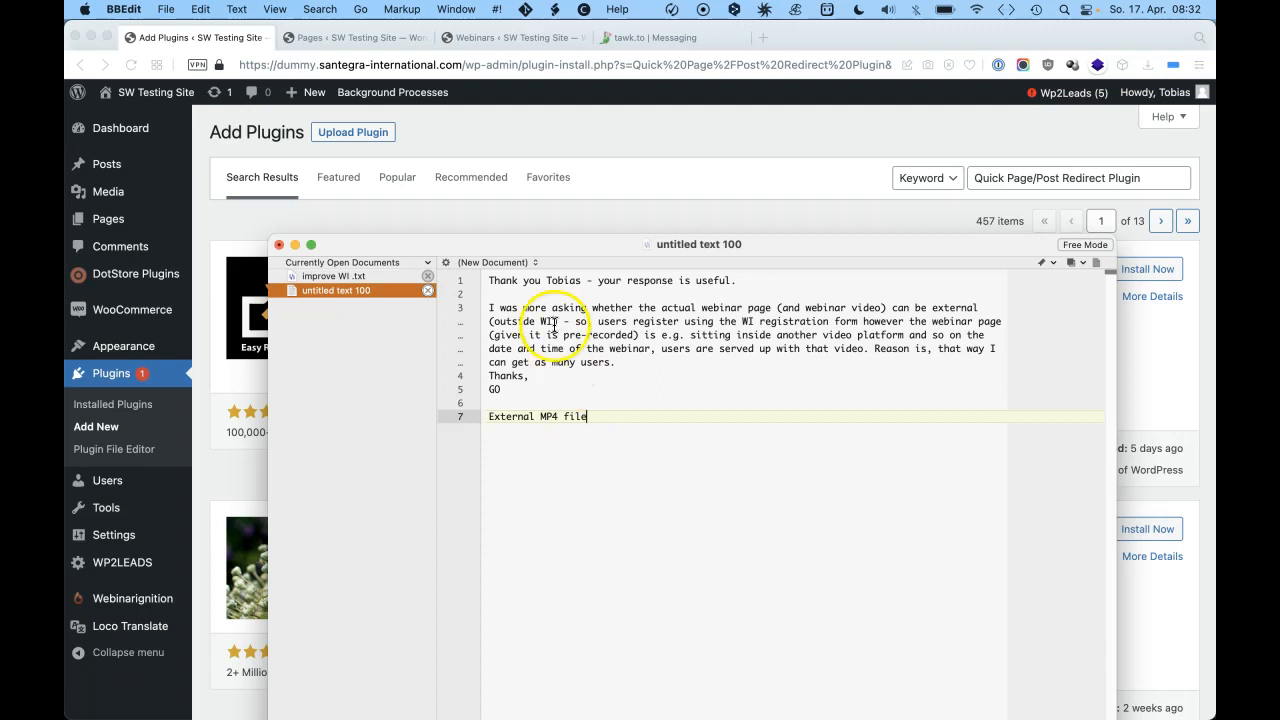
Switch to the WordPress plugin search in Opera, then install and activate Quick Page/Post Redirect Plugin
click(503, 215)
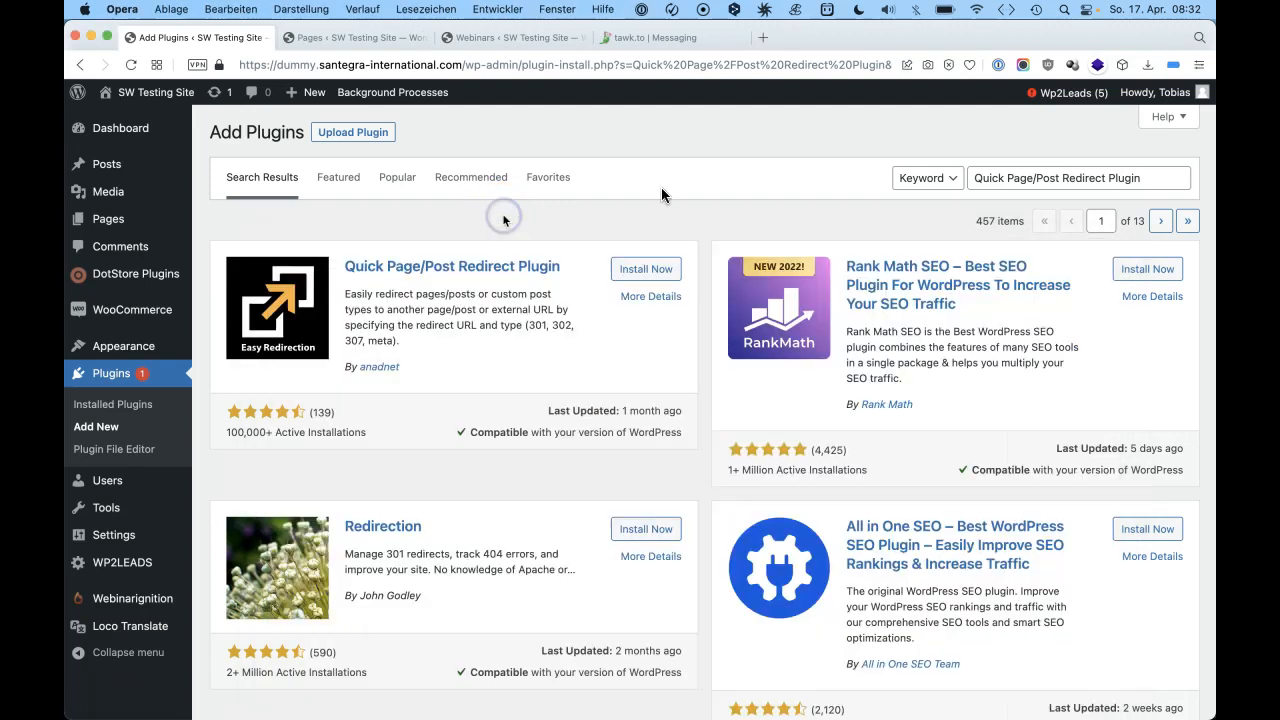
click(1038, 181)
drag(1038, 181, 1160, 182)
click(1126, 177)
click(648, 272)
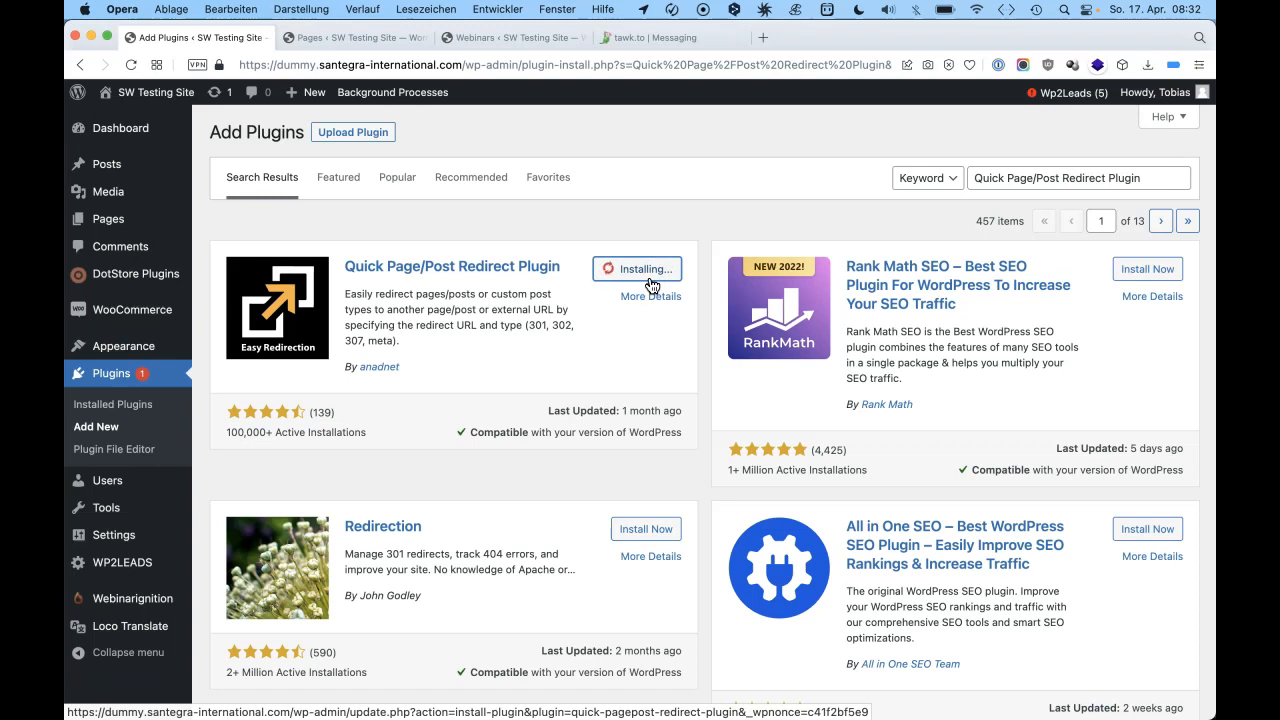
click(650, 282)
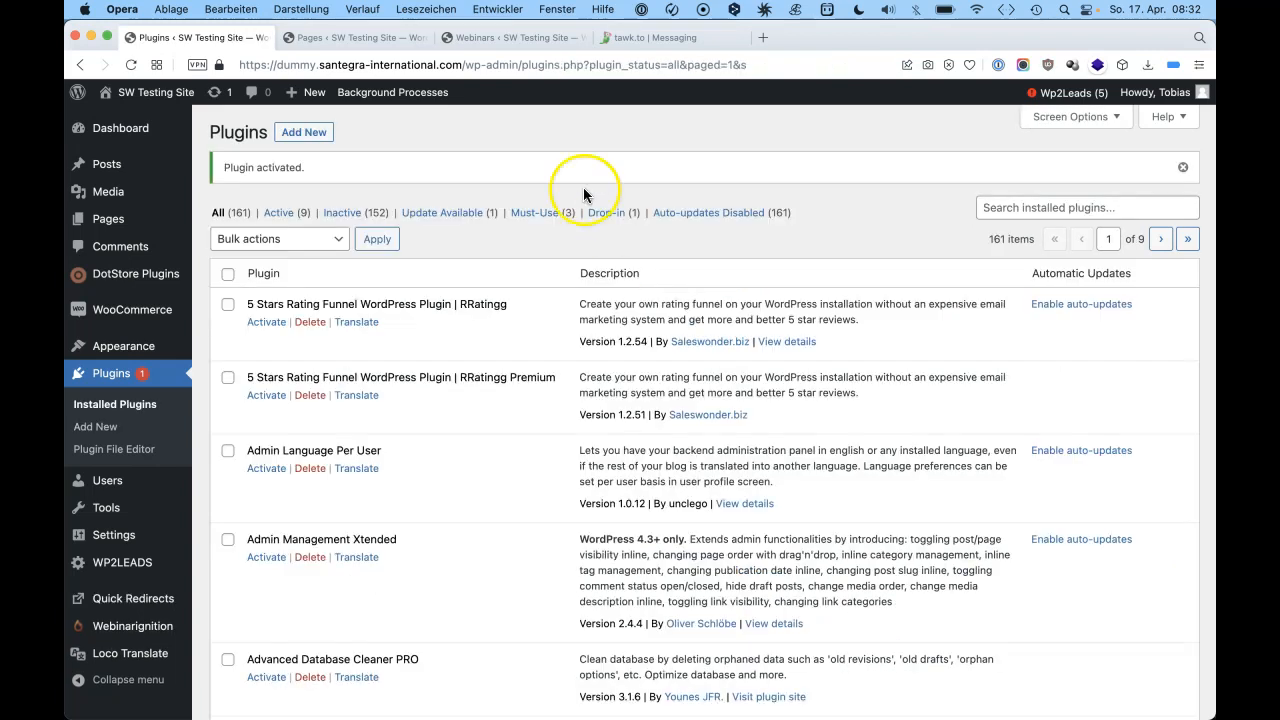
Create a new WordPress page titled "Webinar pre recorded"
click(400, 37)
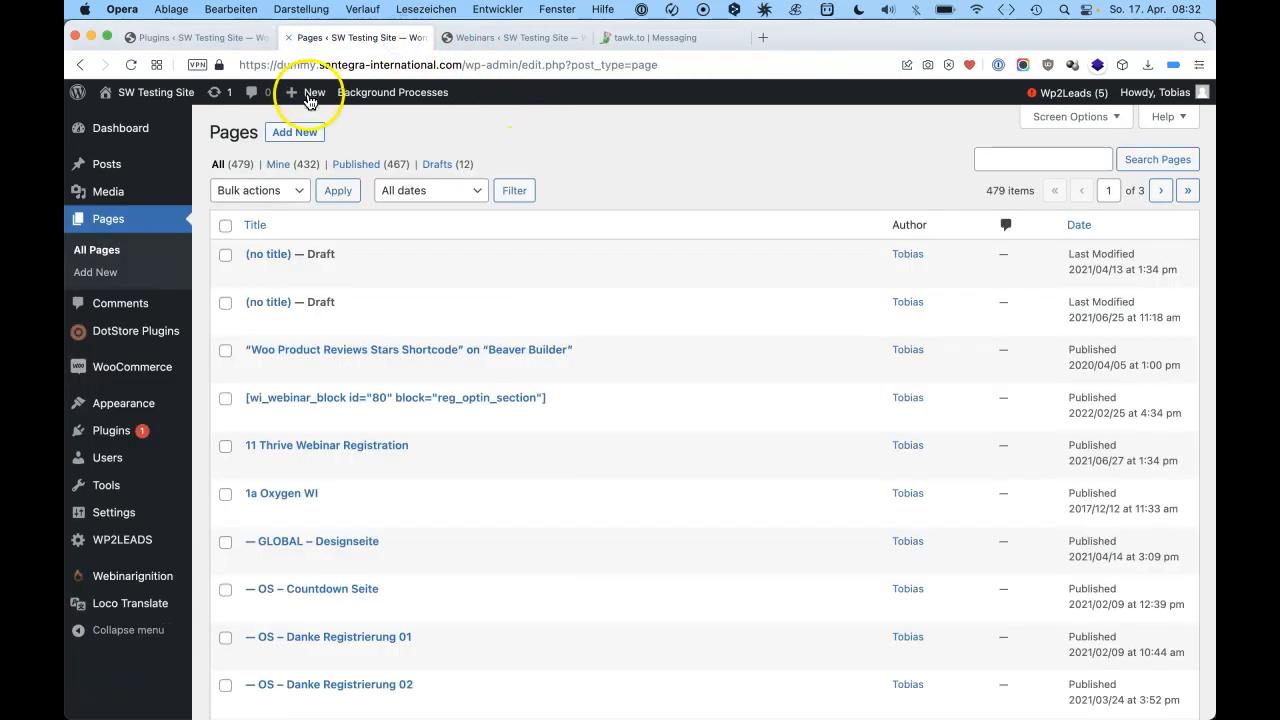
mouse_move(310, 92)
click(313, 163)
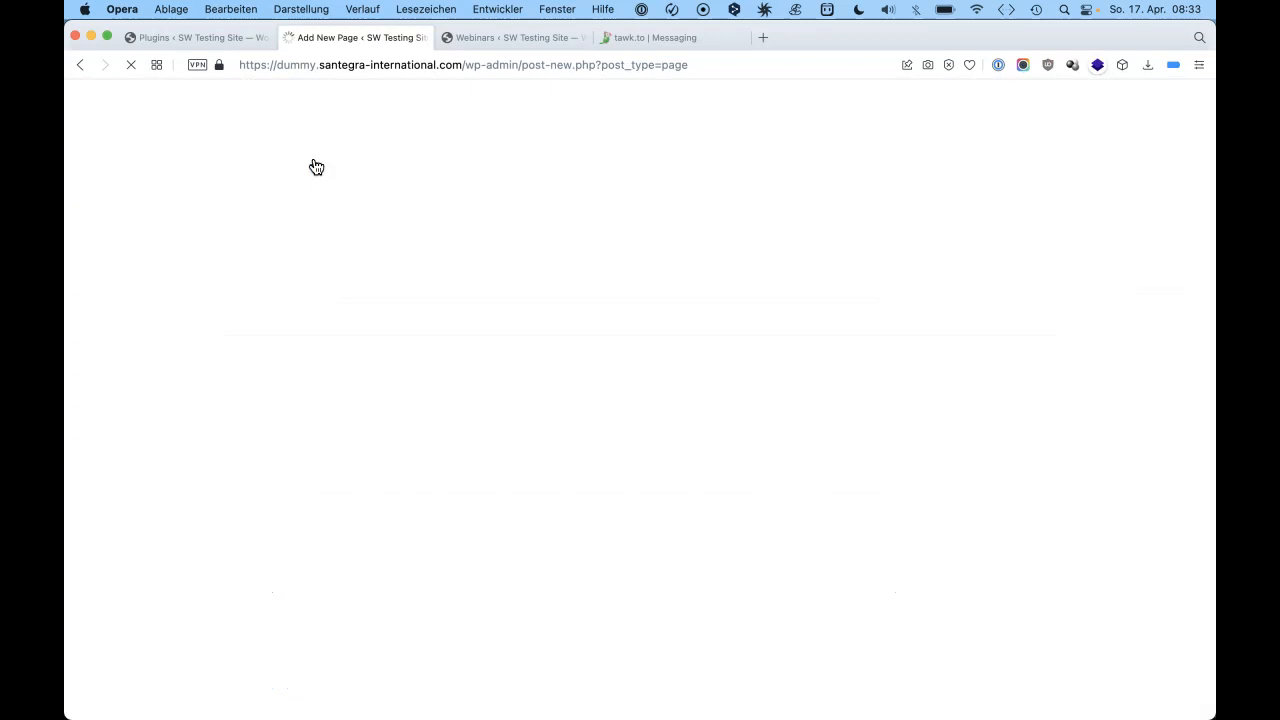
text(Webinar pre recorded)
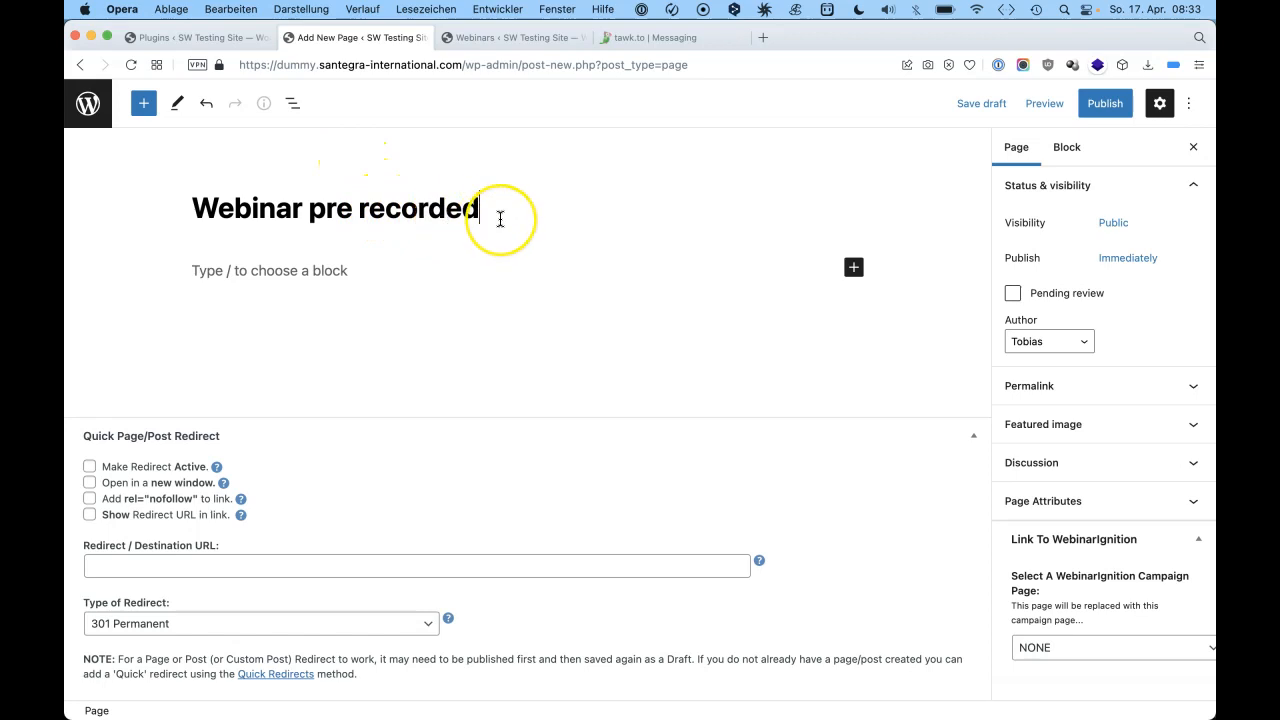
click(457, 253)
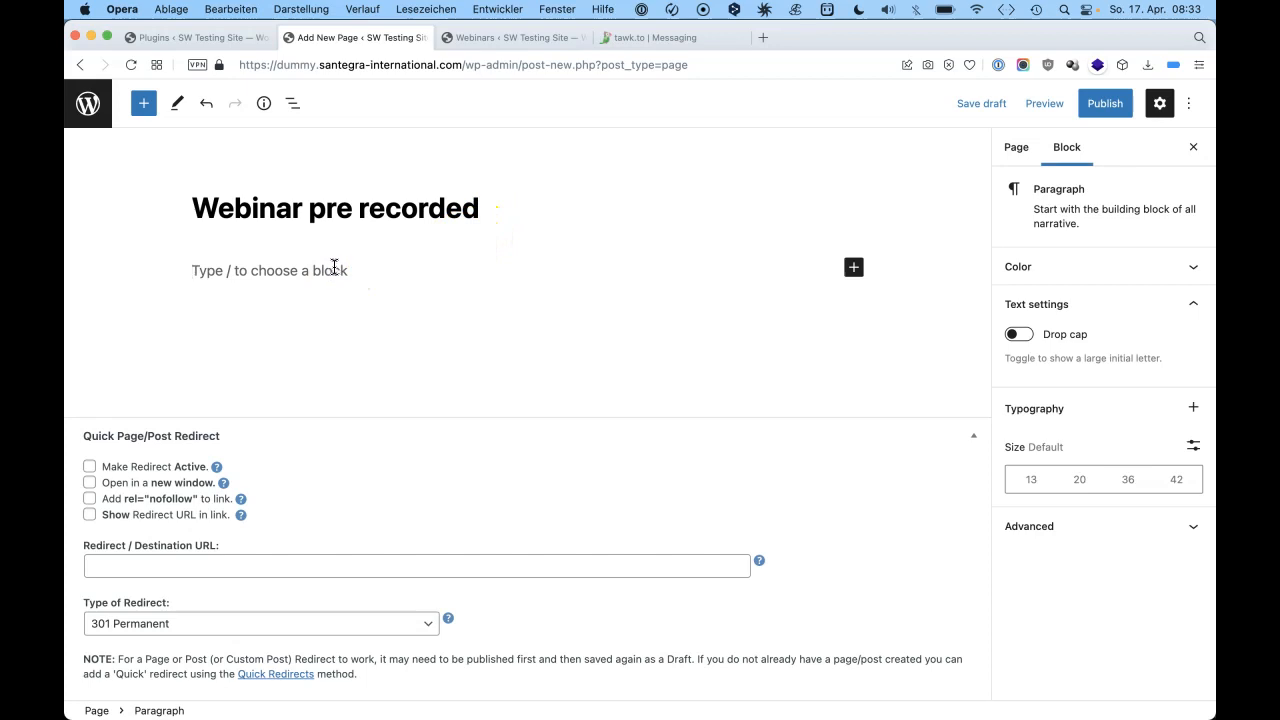
Publish the "Webinar pre recorded" page and copy its page address
click(1094, 112)
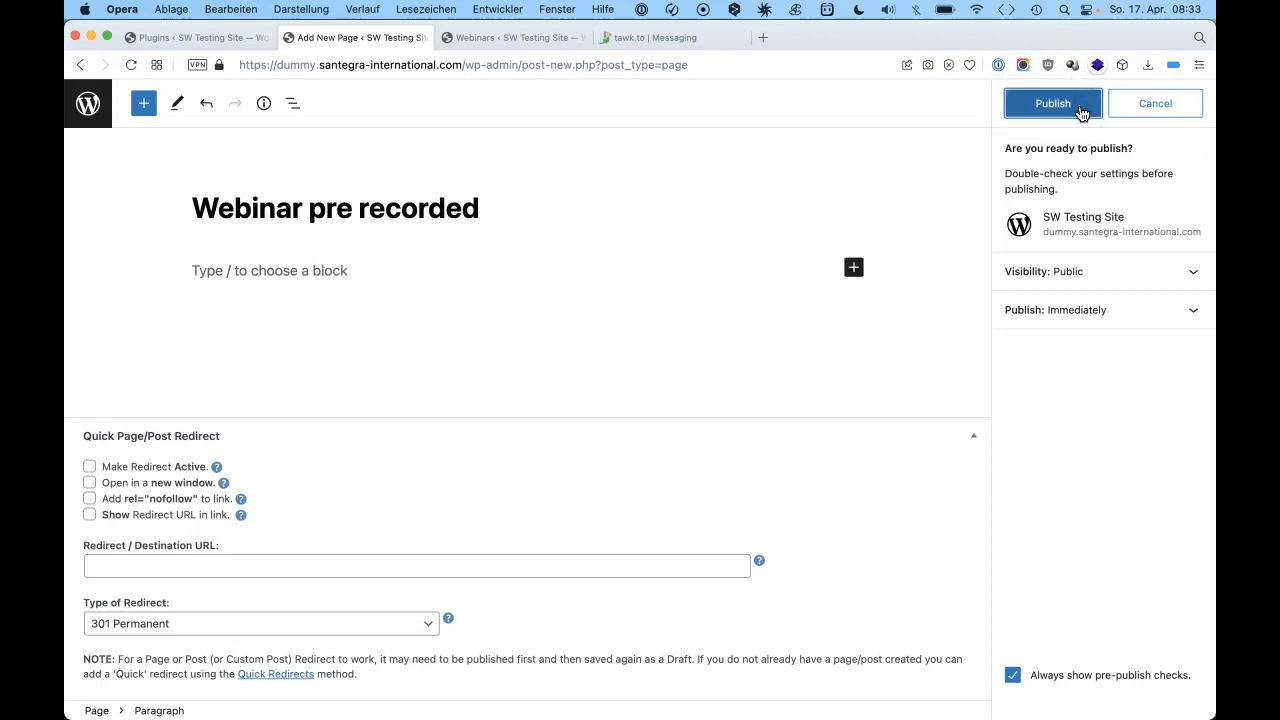
click(1080, 106)
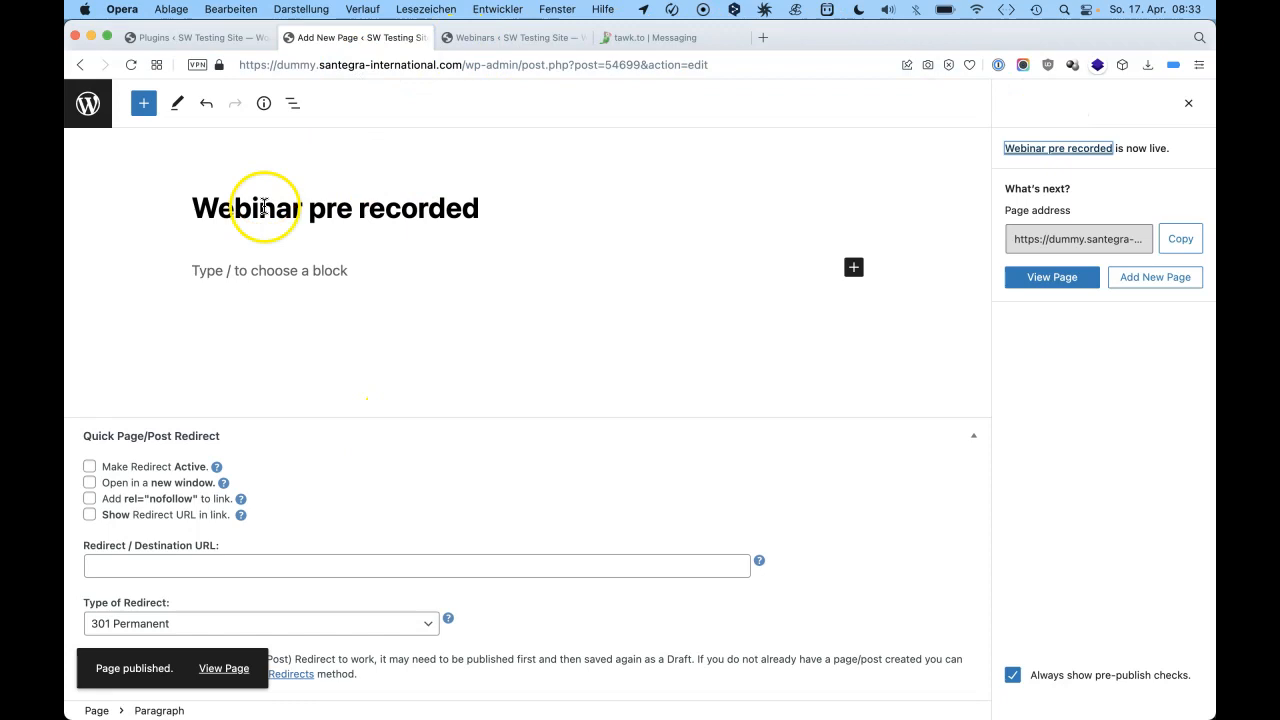
click(1173, 243)
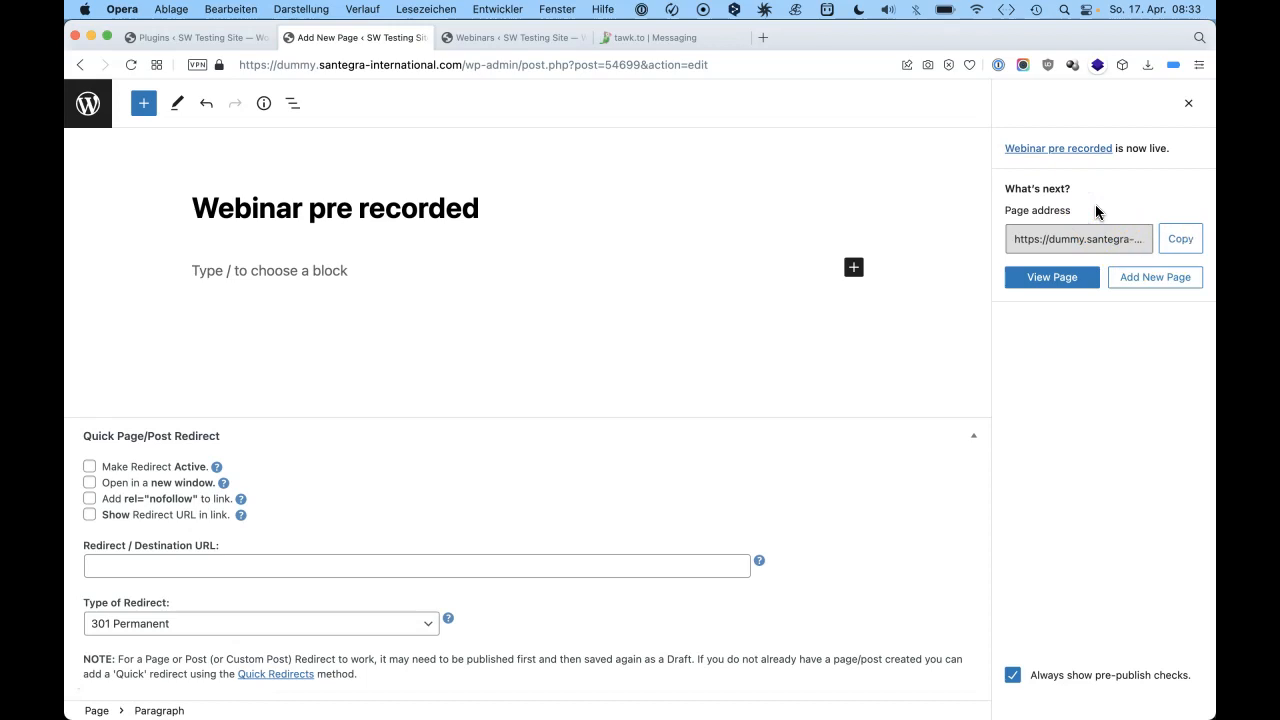
Examine the Design / Shortcodes settings of the evergreen webinar in WebinarIgnition
click(527, 38)
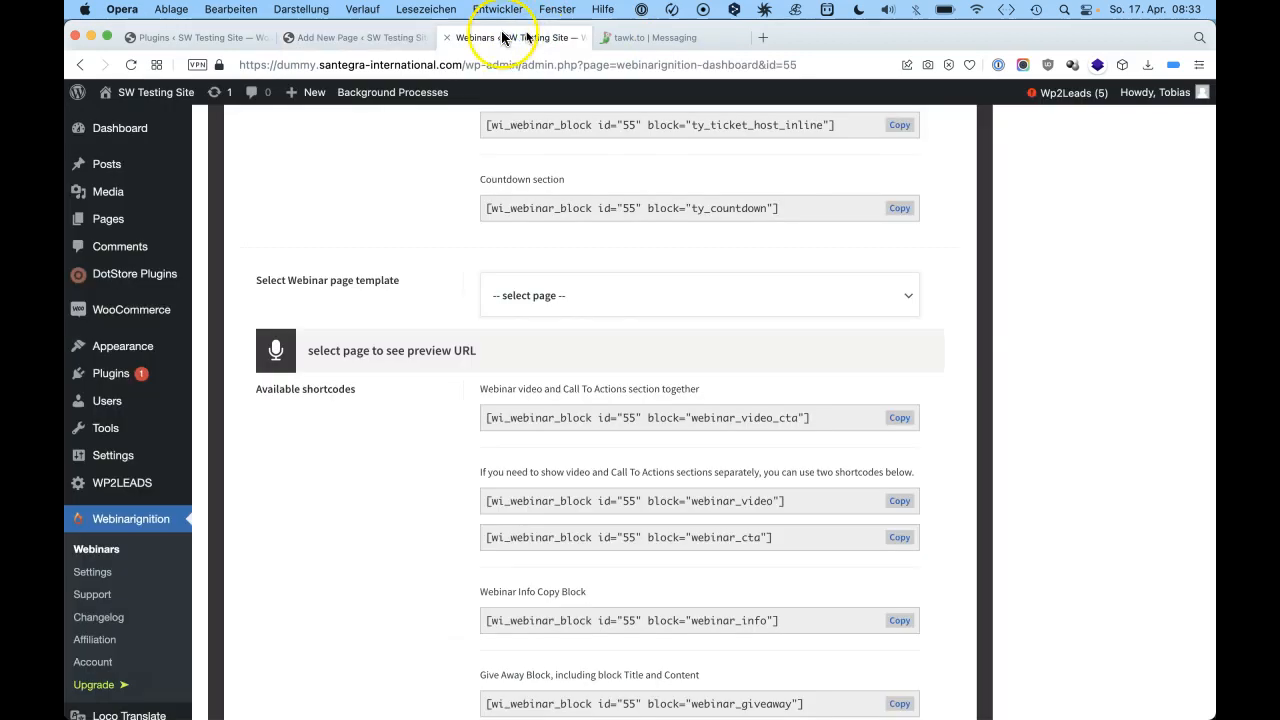
click(387, 38)
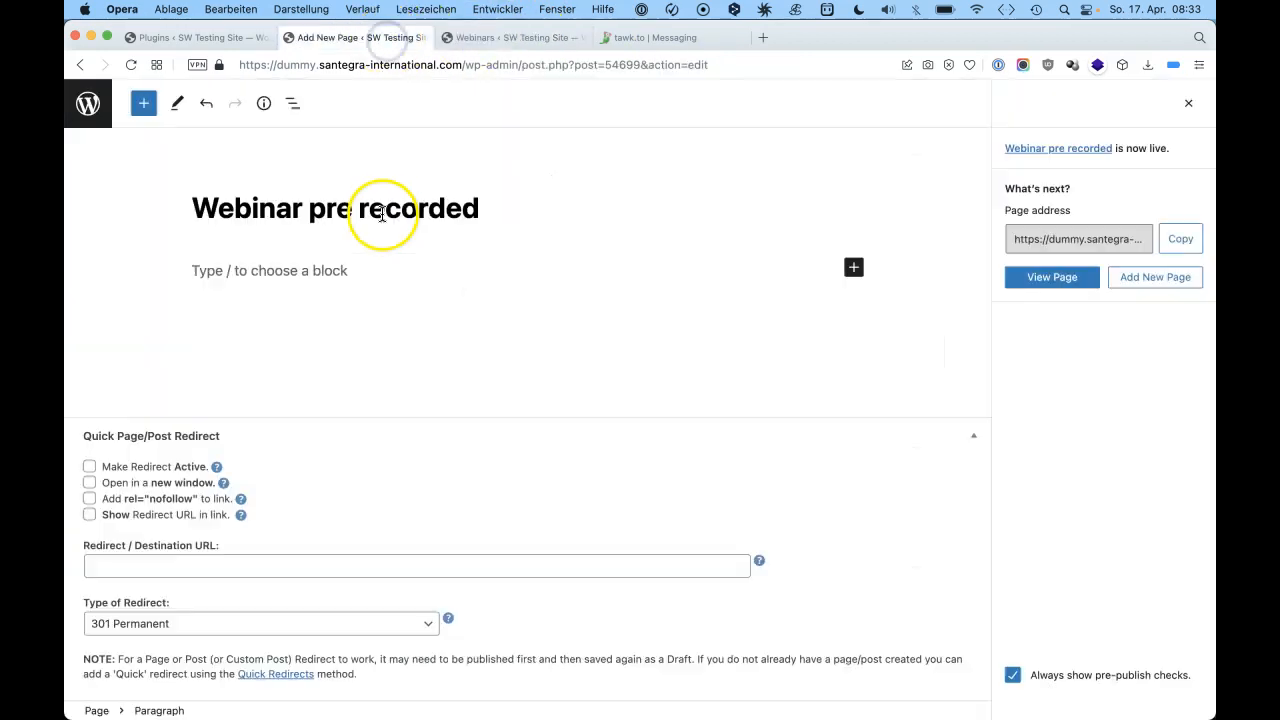
click(506, 38)
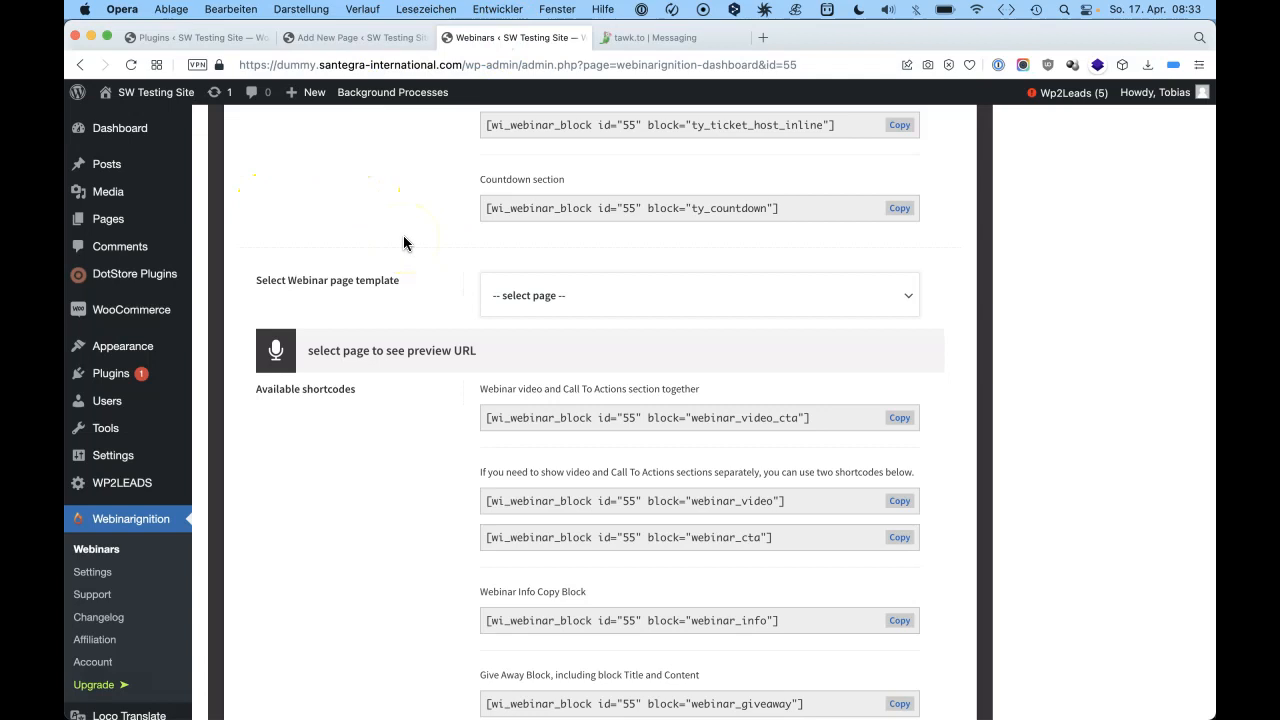
scroll(403, 235, up, 15)
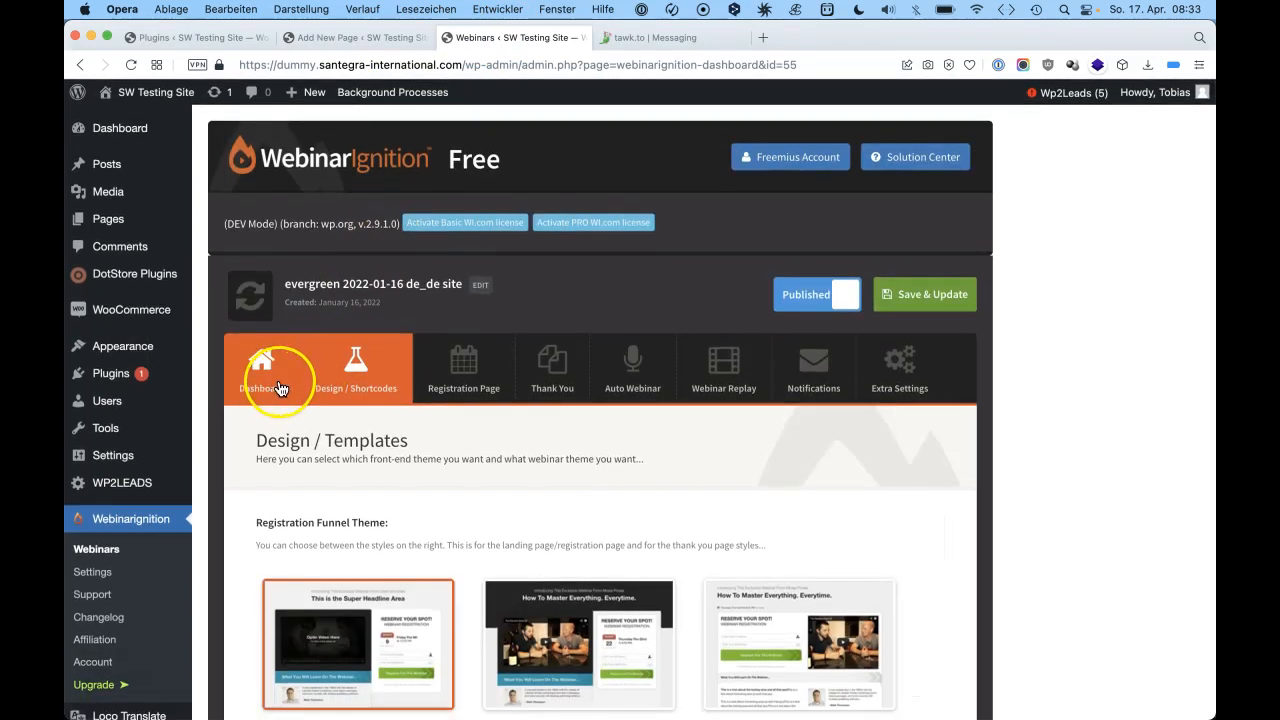
drag(516, 158, 292, 157)
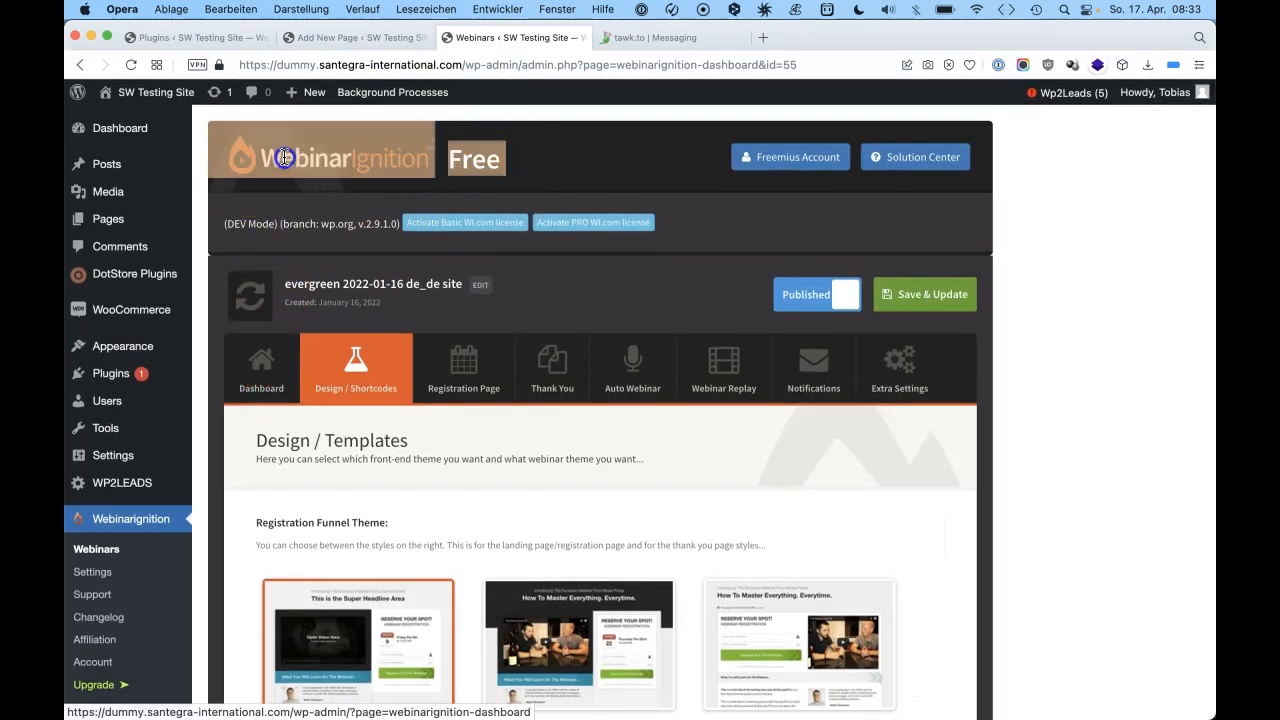
click(255, 190)
click(347, 350)
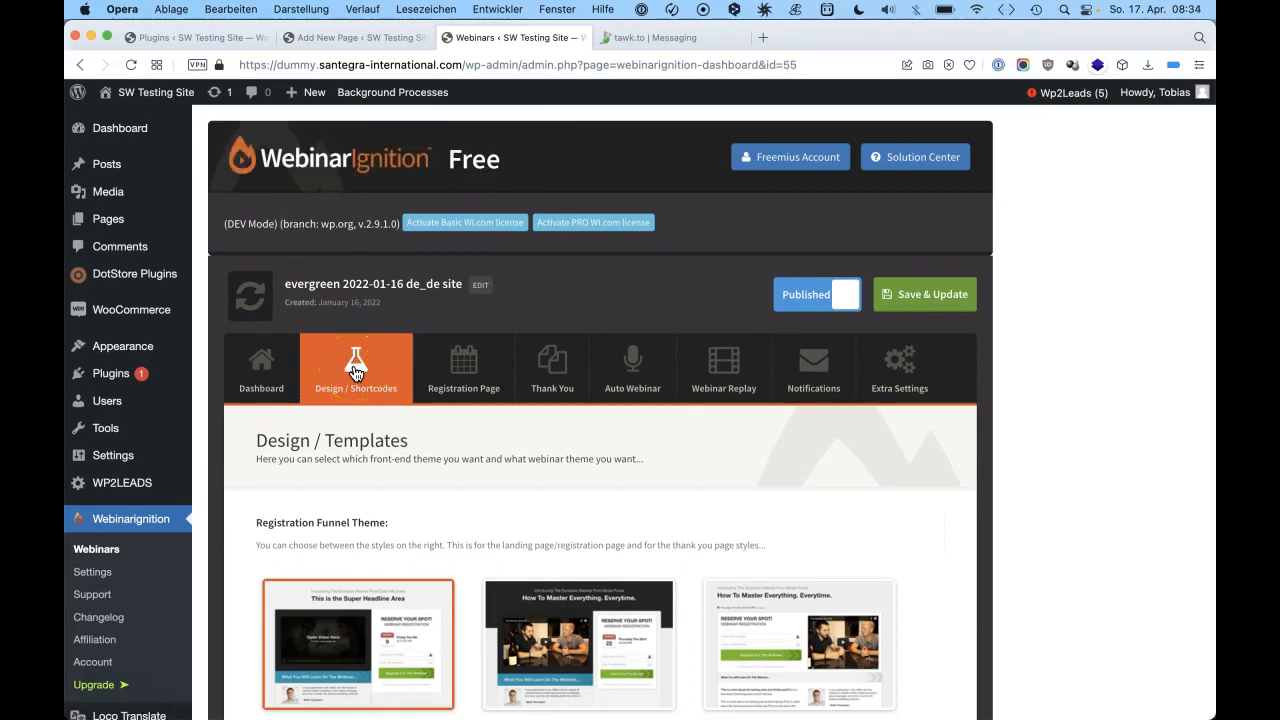
drag(398, 312, 374, 345)
click(405, 315)
scroll(229, 275, down, 4)
click(348, 202)
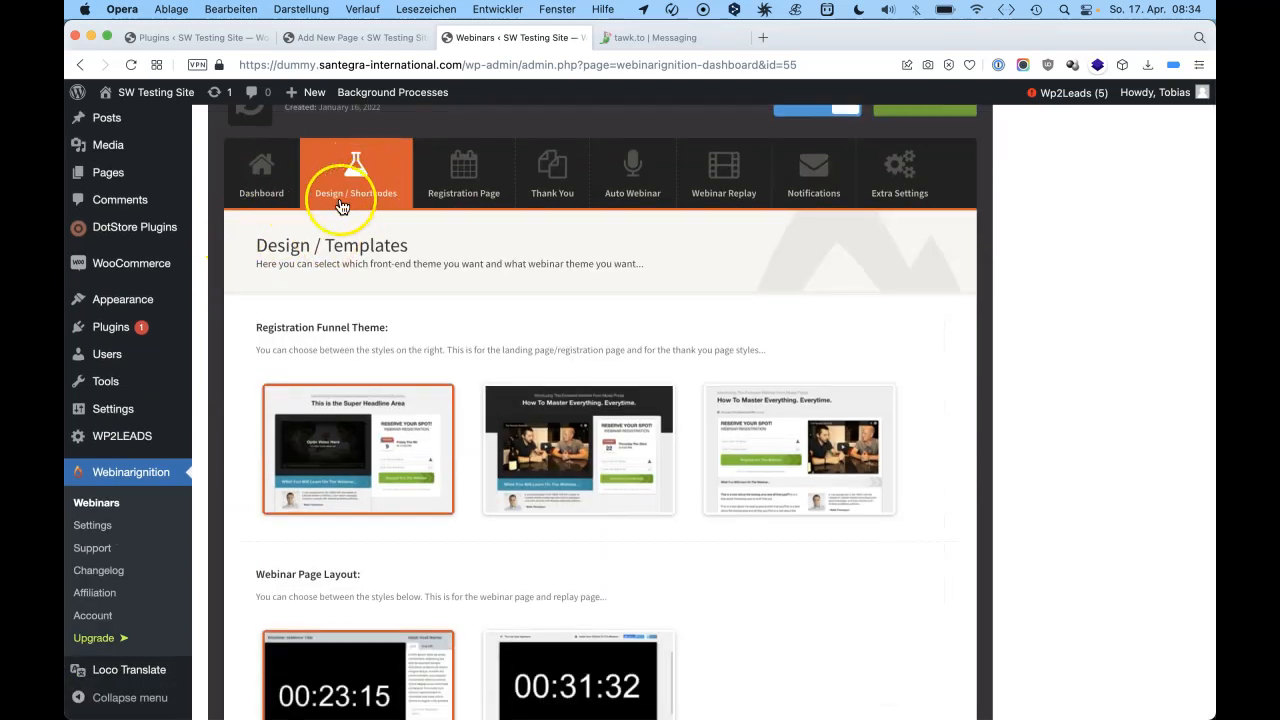
scroll(372, 292, down, 10)
scroll(373, 293, up, 3)
Reload the evergreen webinar's editor and reopen its Design / Shortcodes settings
key(super+r)
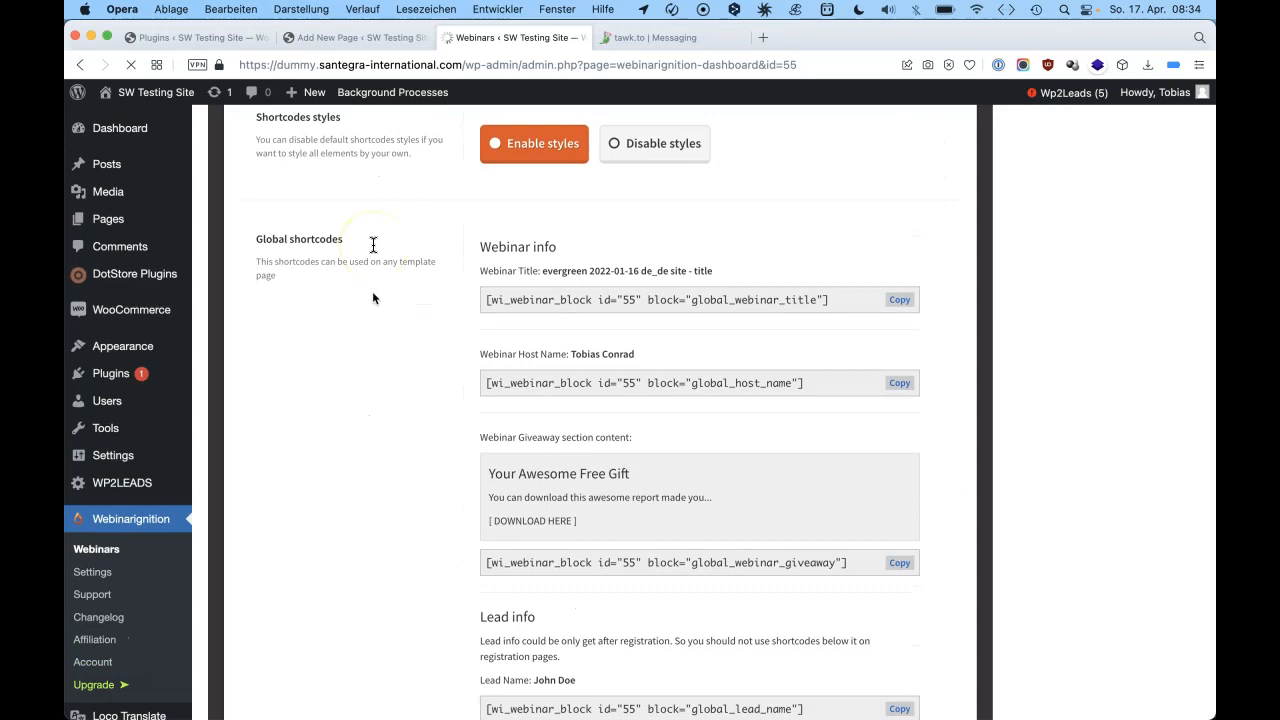
click(355, 383)
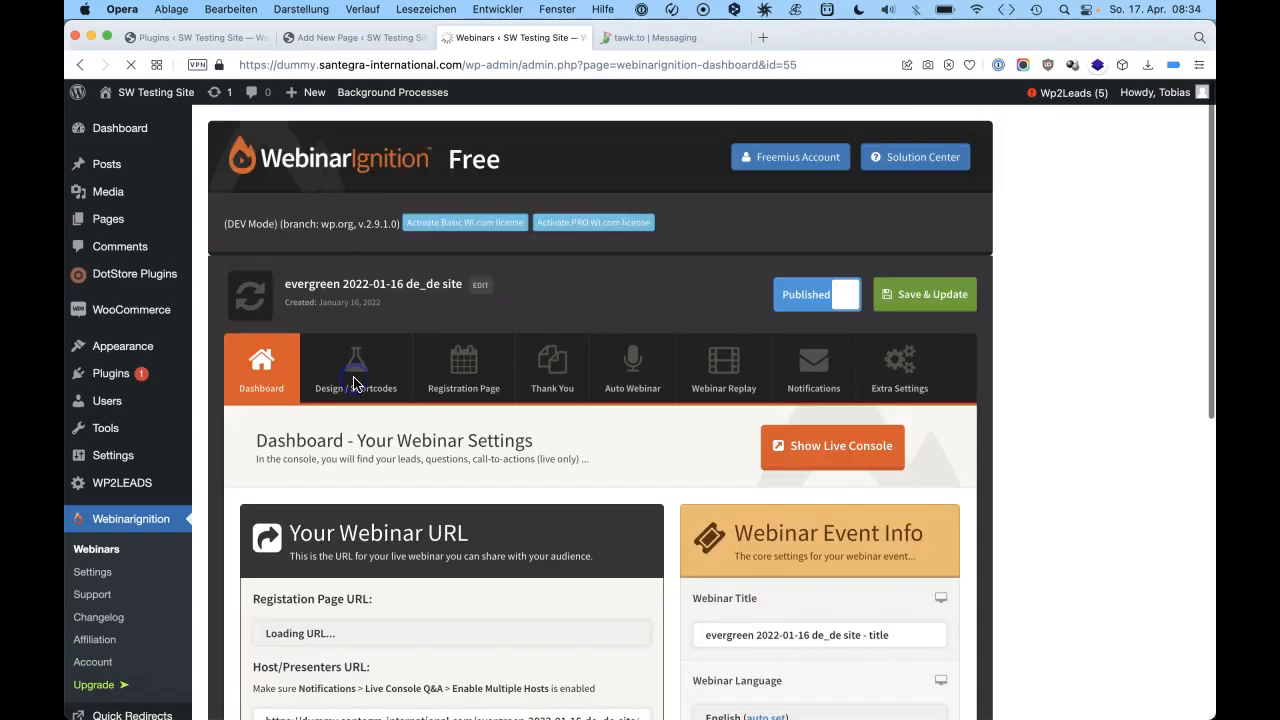
click(486, 37)
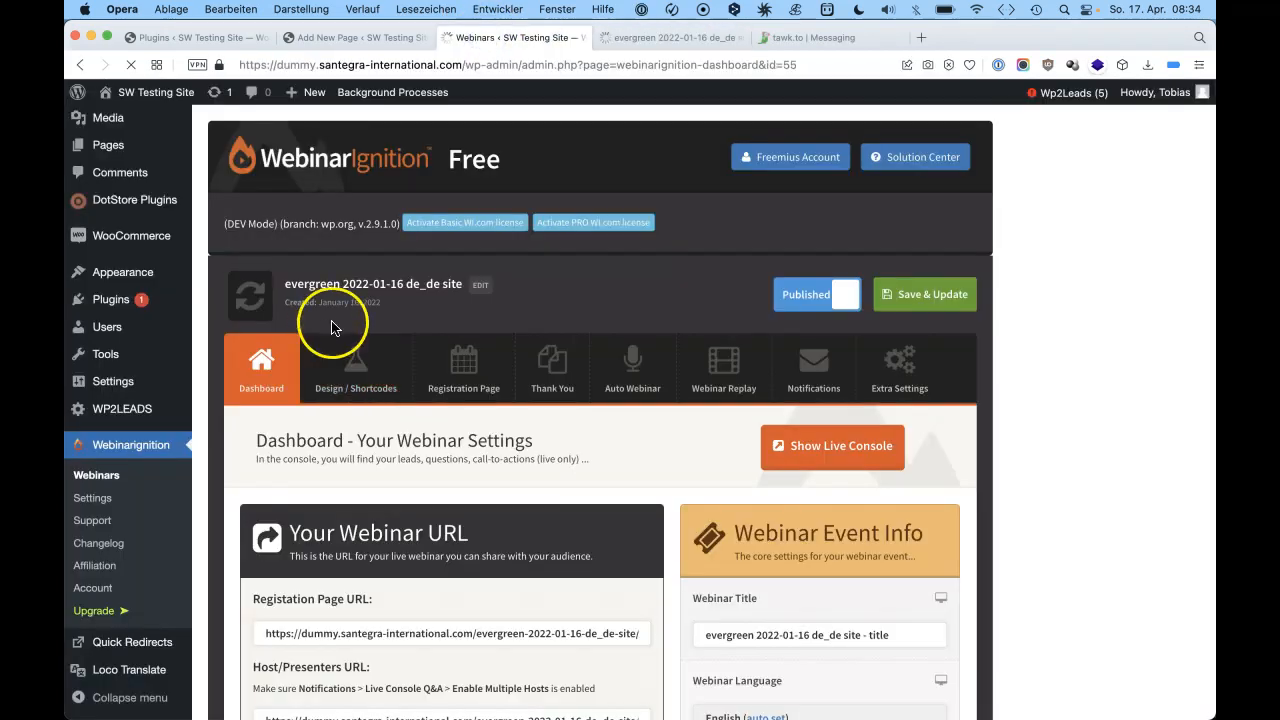
click(351, 370)
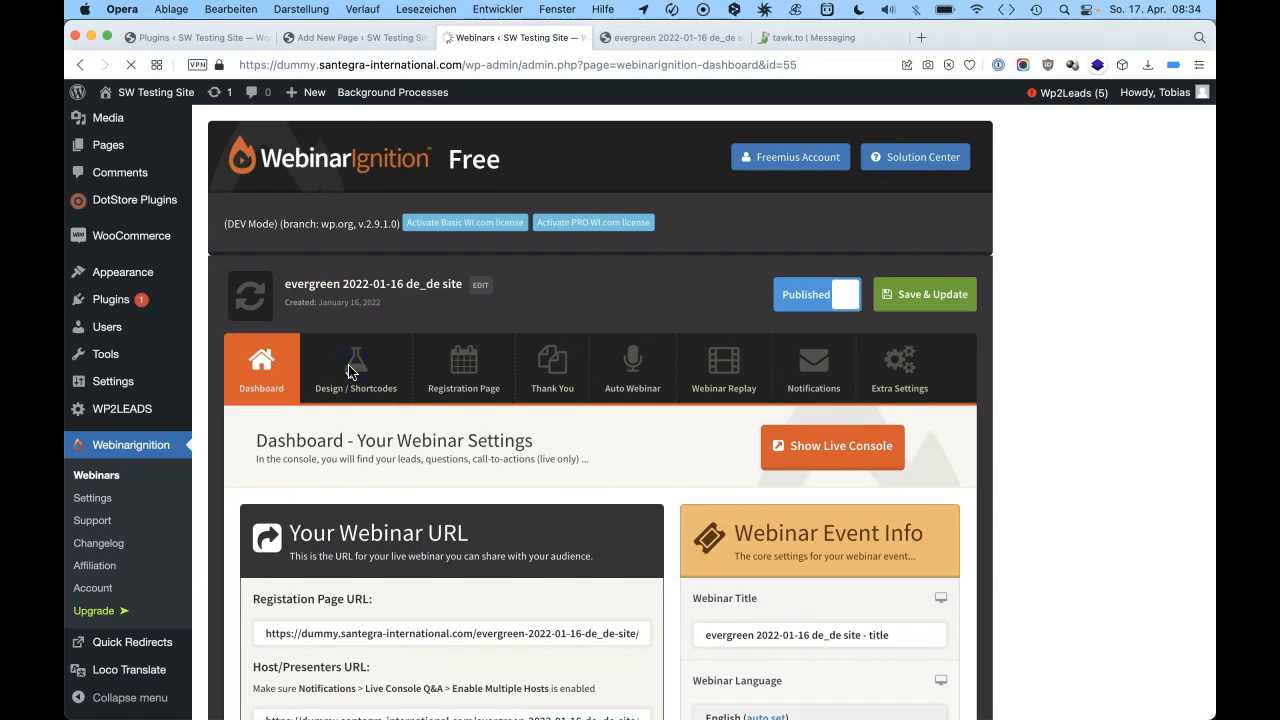
Set the evergreen webinar's Webinar page template to "Webinar pre recorded"
scroll(395, 465, down, 6)
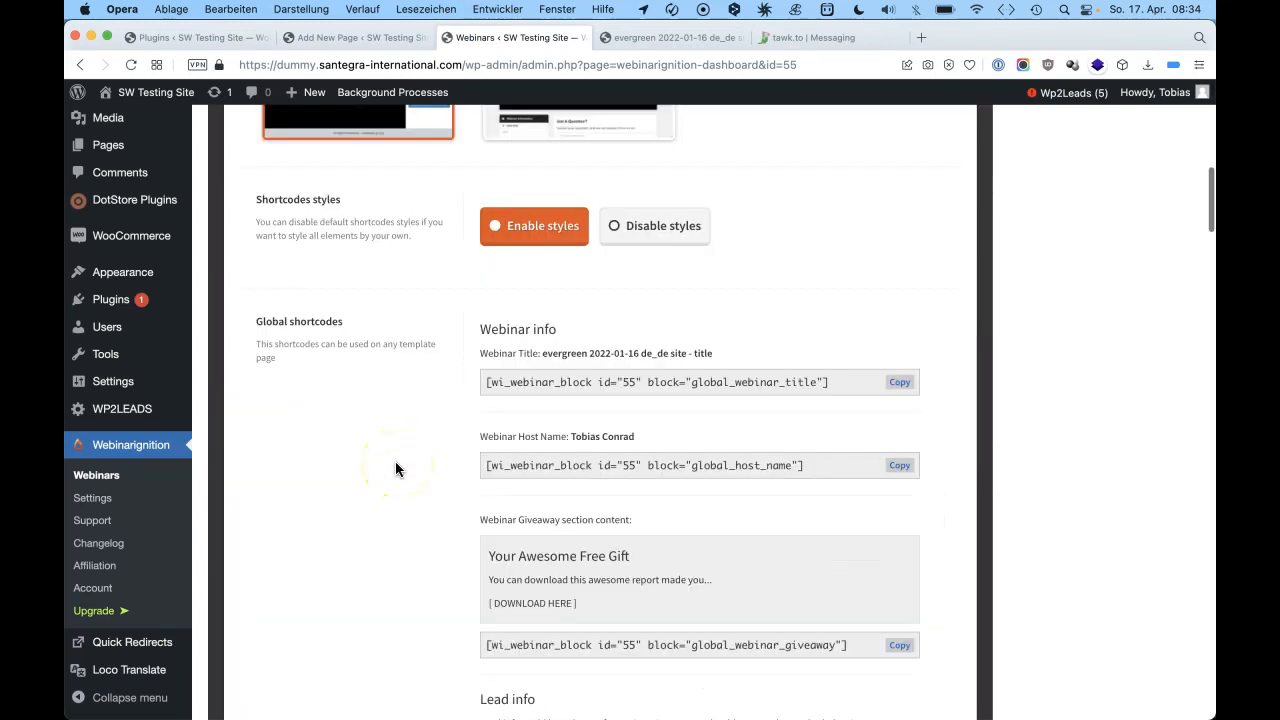
scroll(396, 466, down, 10)
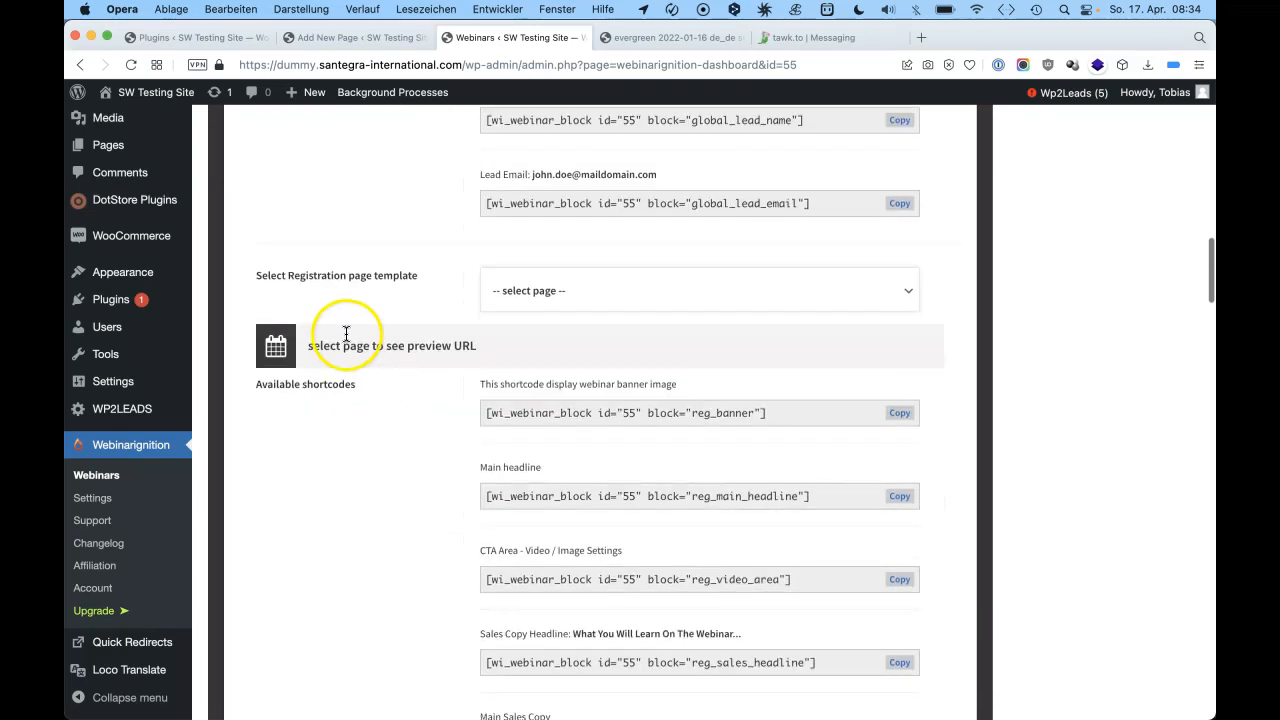
scroll(389, 549, down, 10)
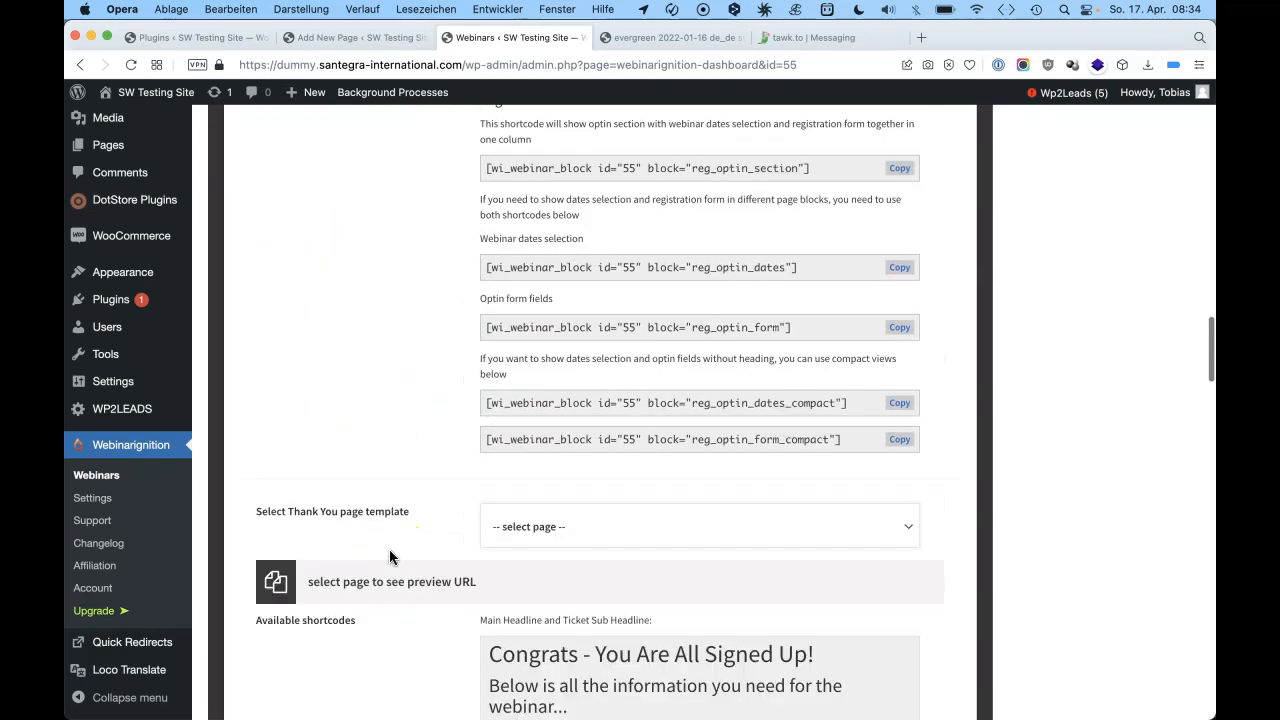
scroll(389, 557, down, 1)
scroll(440, 510, down, 15)
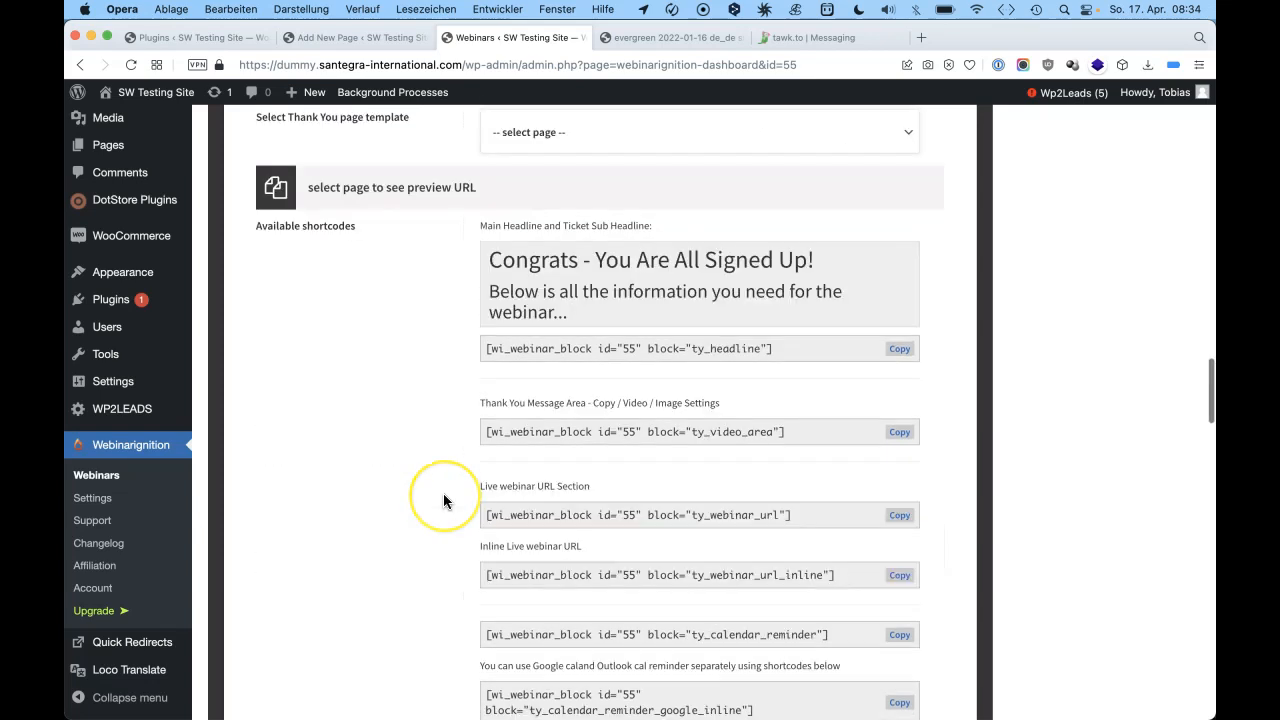
scroll(443, 495, down, 4)
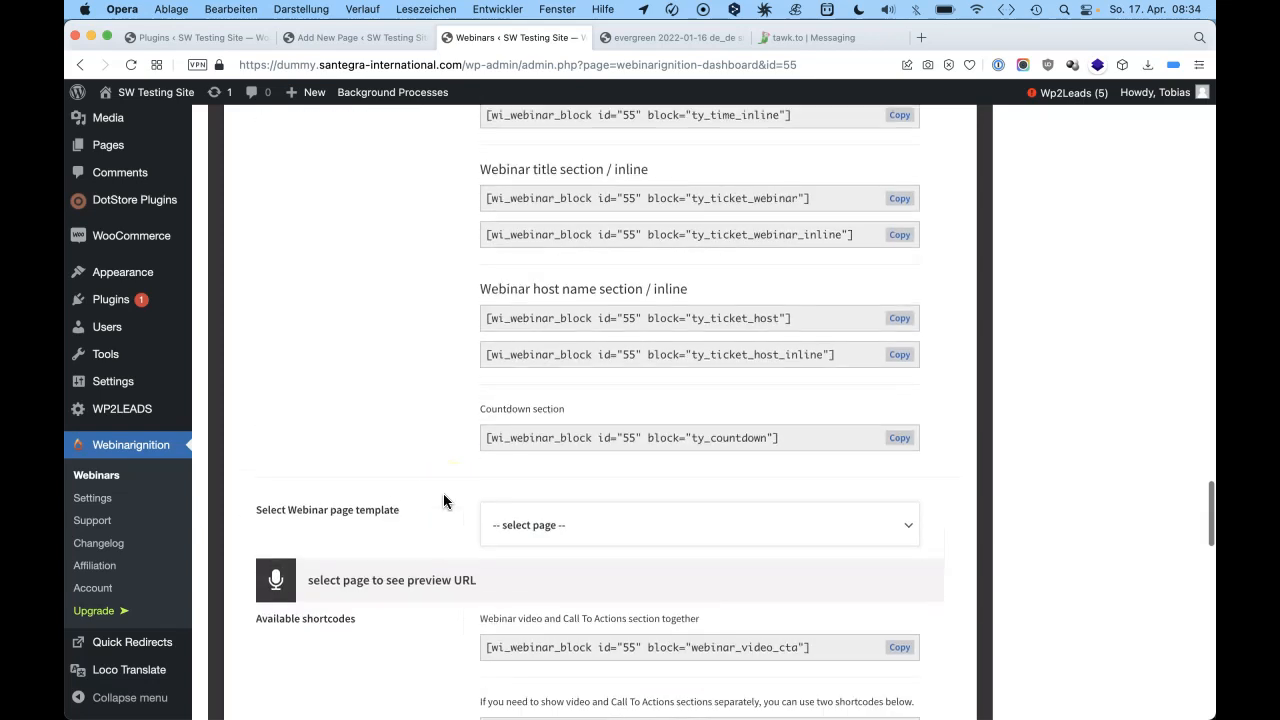
click(515, 514)
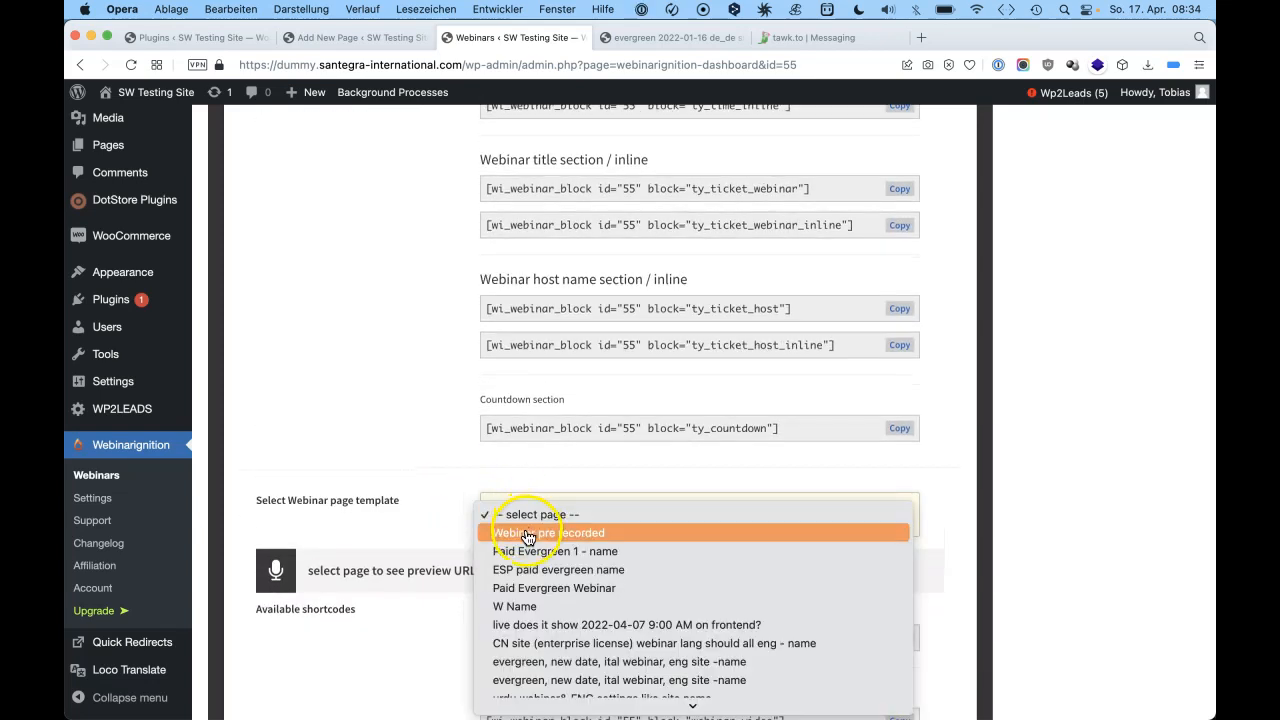
click(522, 533)
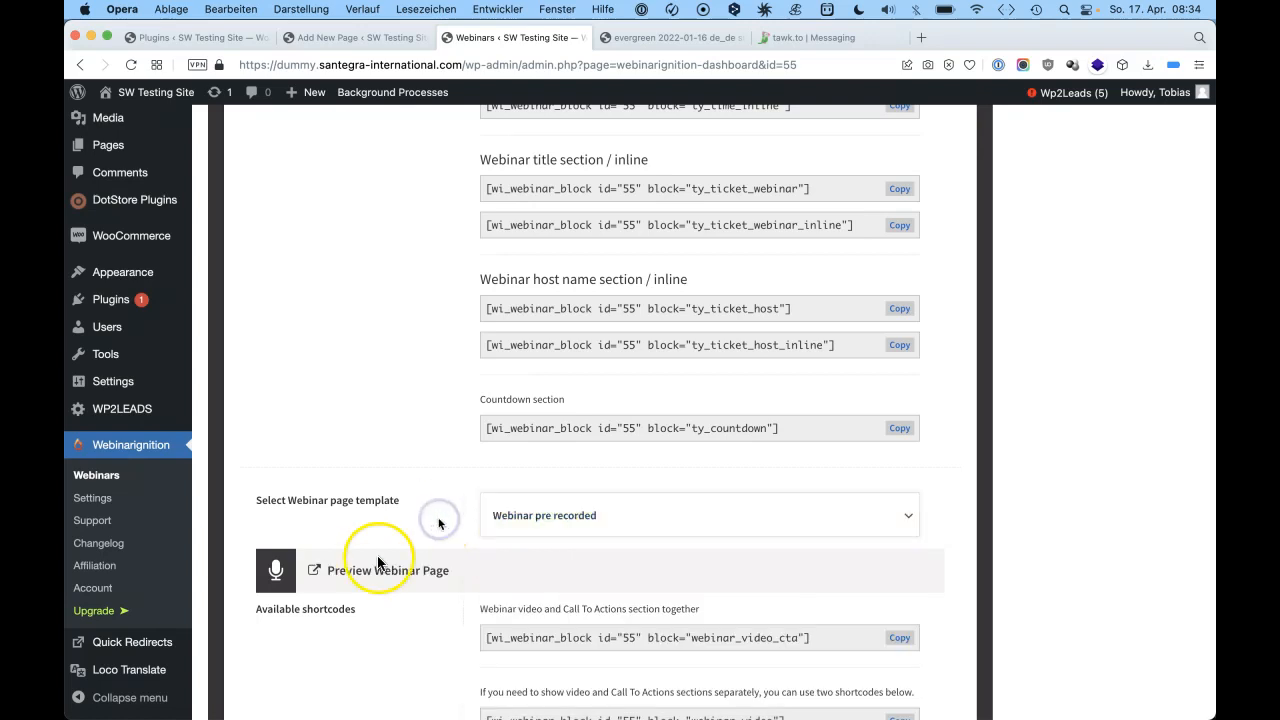
Save and update the evergreen webinar's settings
scroll(422, 510, up, 1)
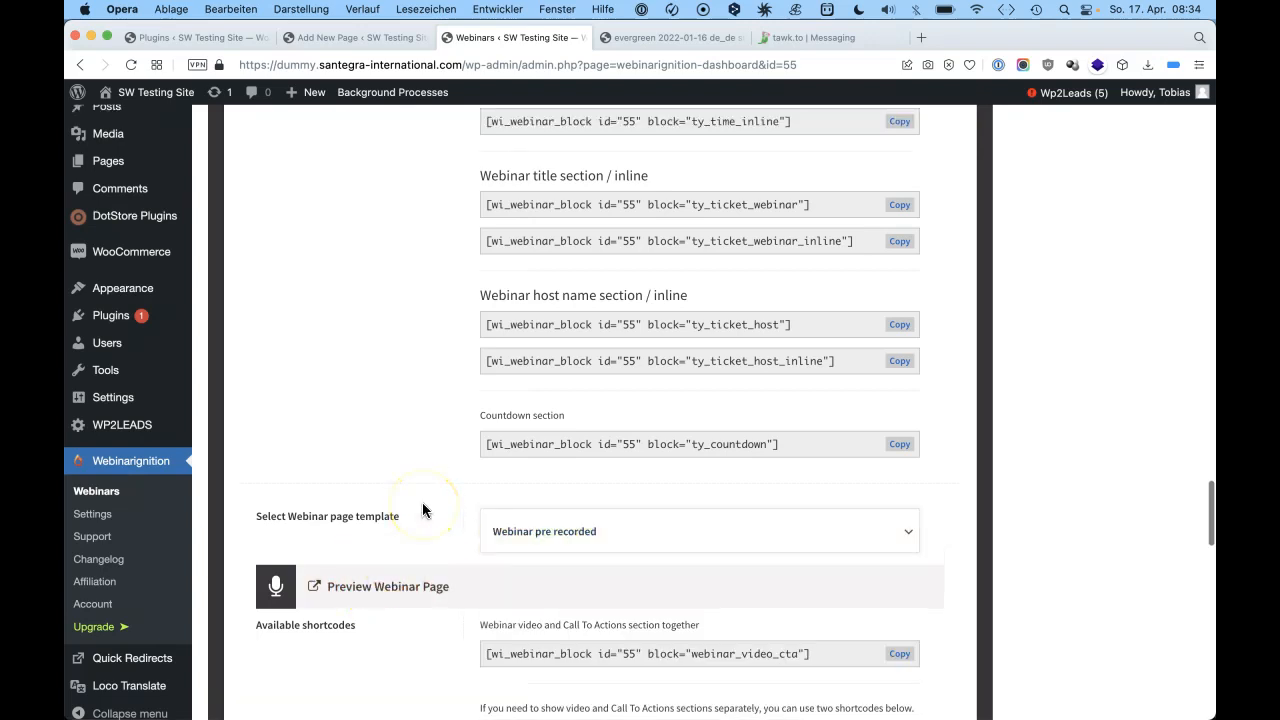
scroll(422, 505, up, 20)
click(952, 295)
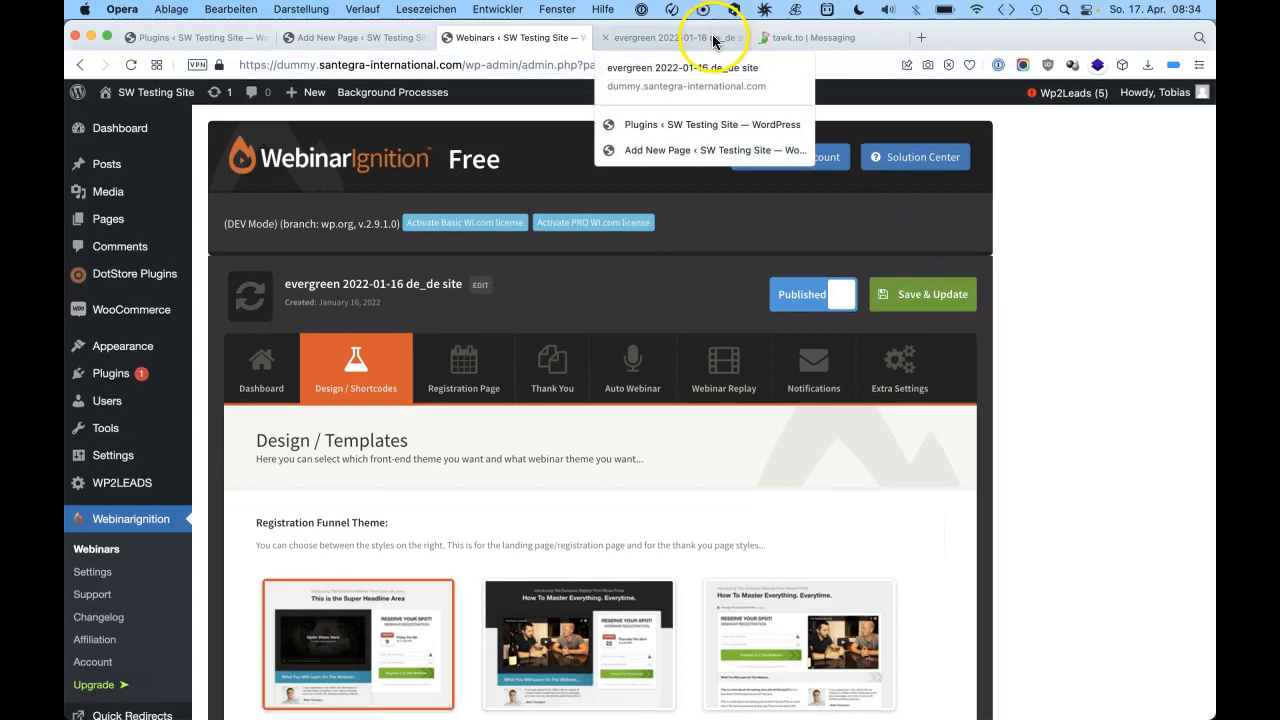
Open webinarignition.com in a new browser tab and copy its full address
click(924, 38)
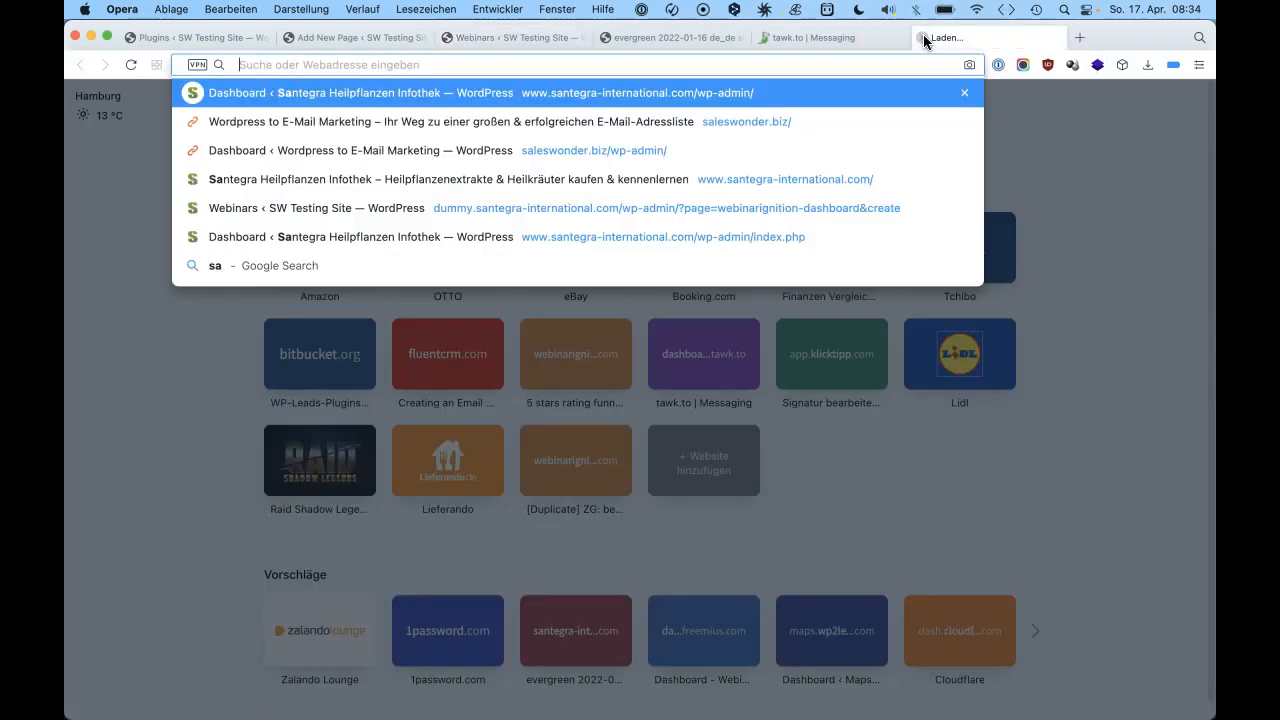
text(webu)
key(BackSpace)
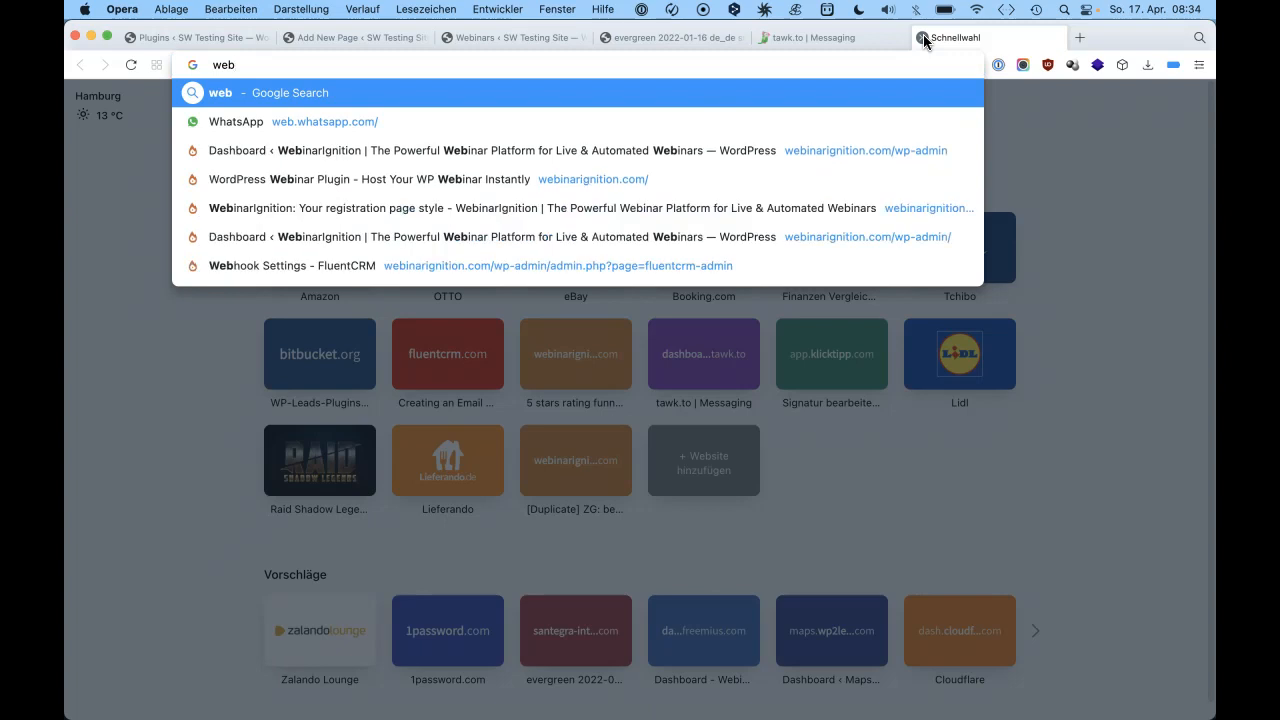
text(i)
key(Return)
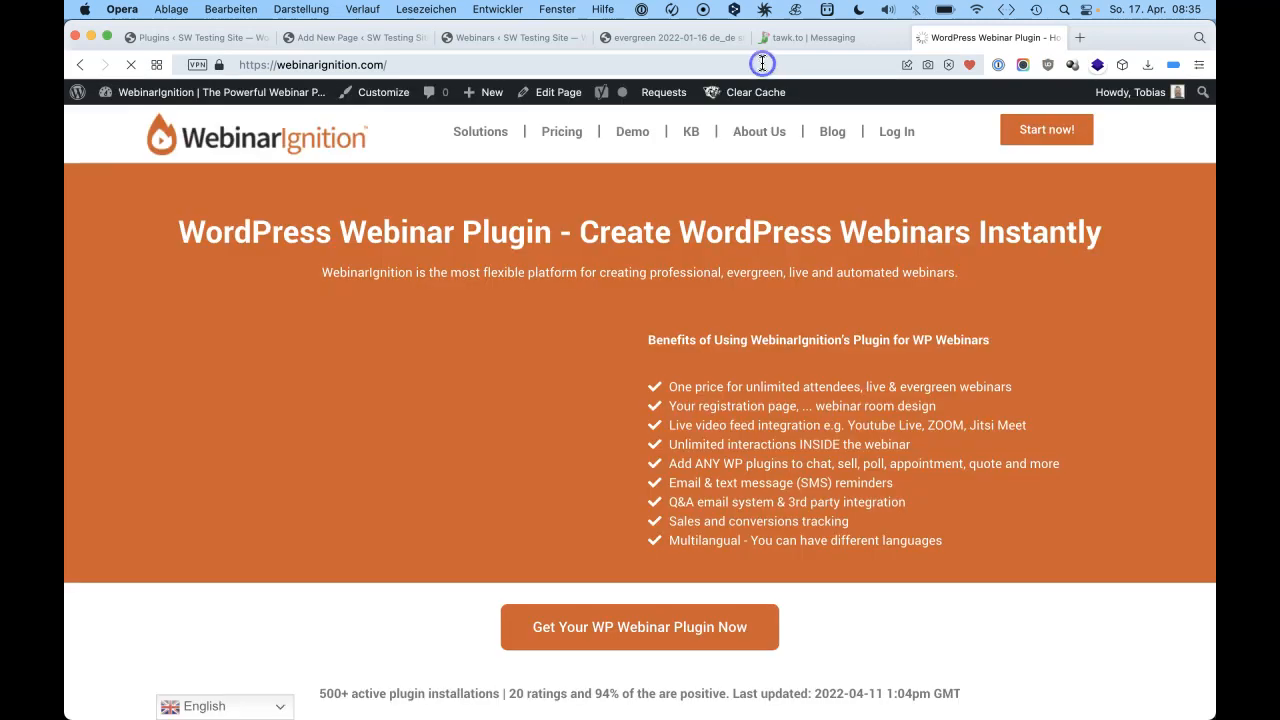
click(757, 63)
key(super+c)
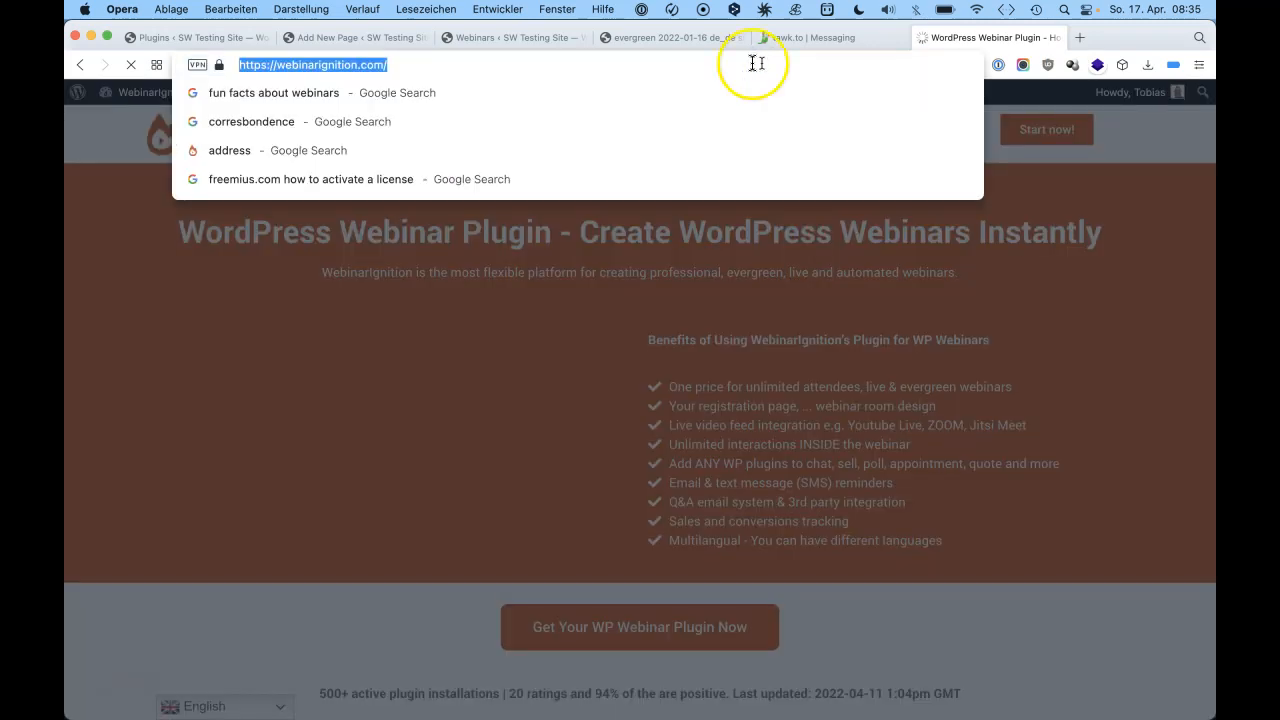
click(535, 38)
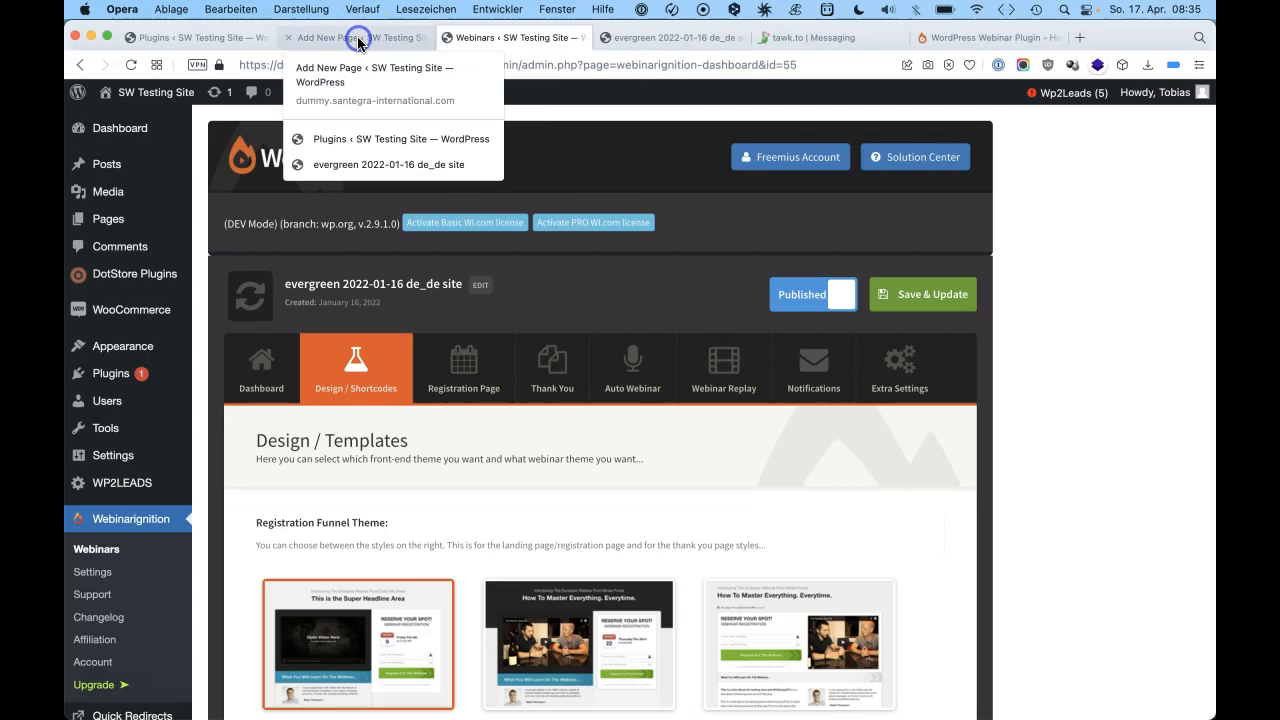
click(358, 40)
click(449, 567)
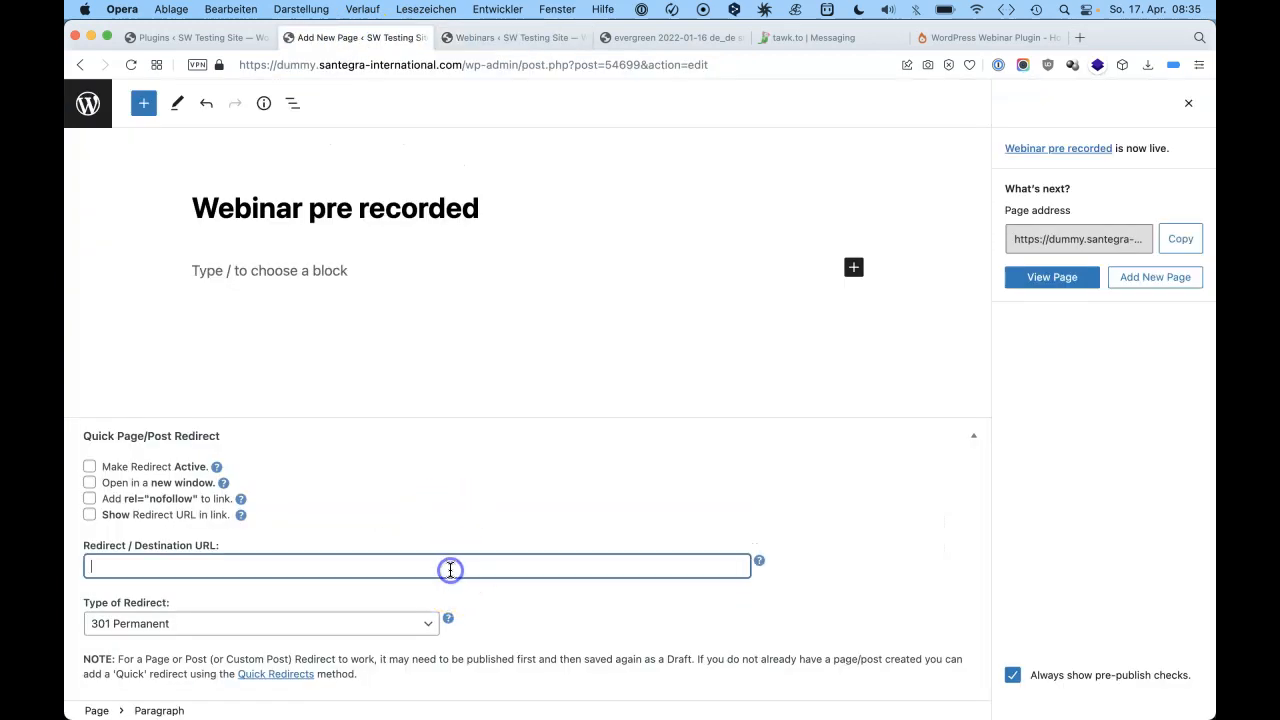
key(super+v)
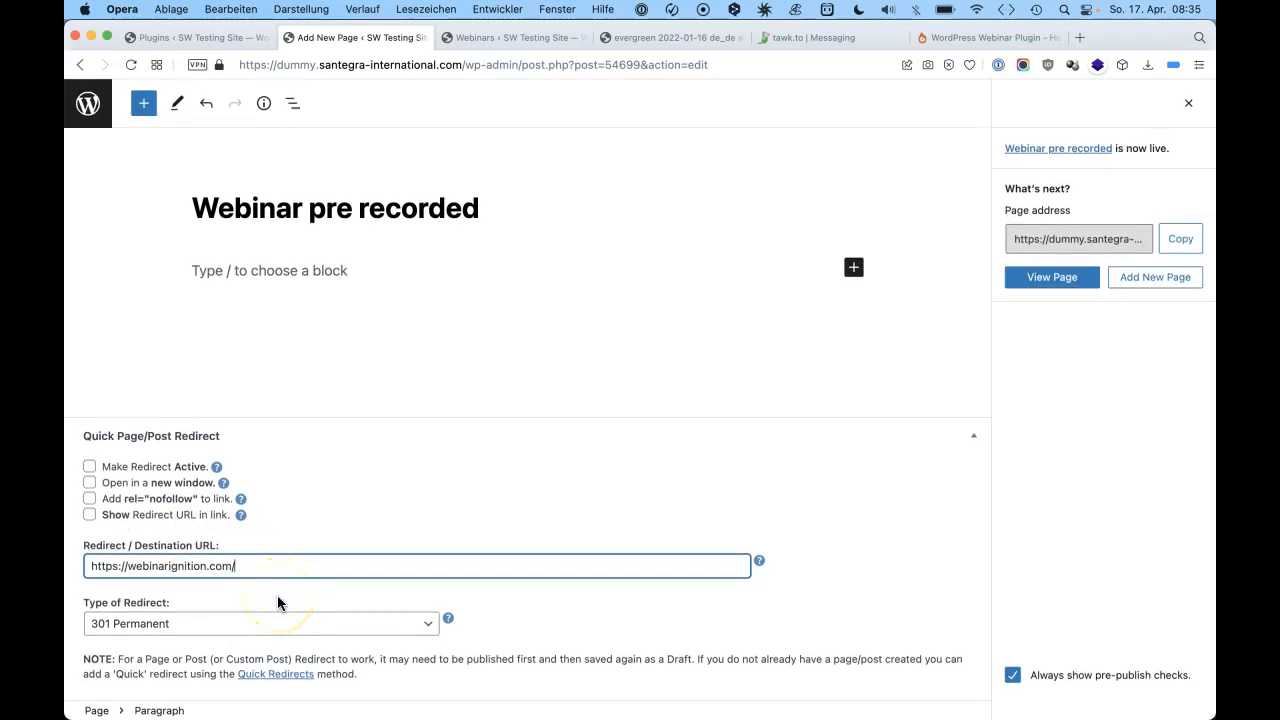
click(89, 466)
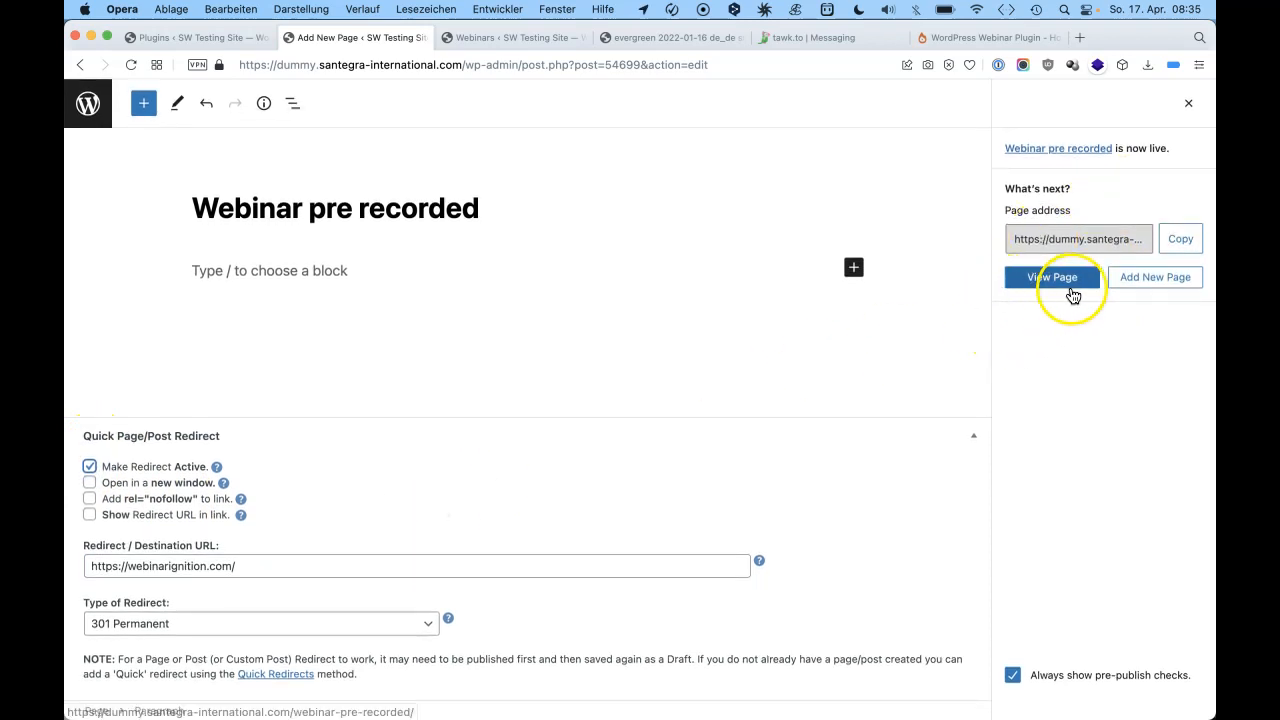
click(1189, 106)
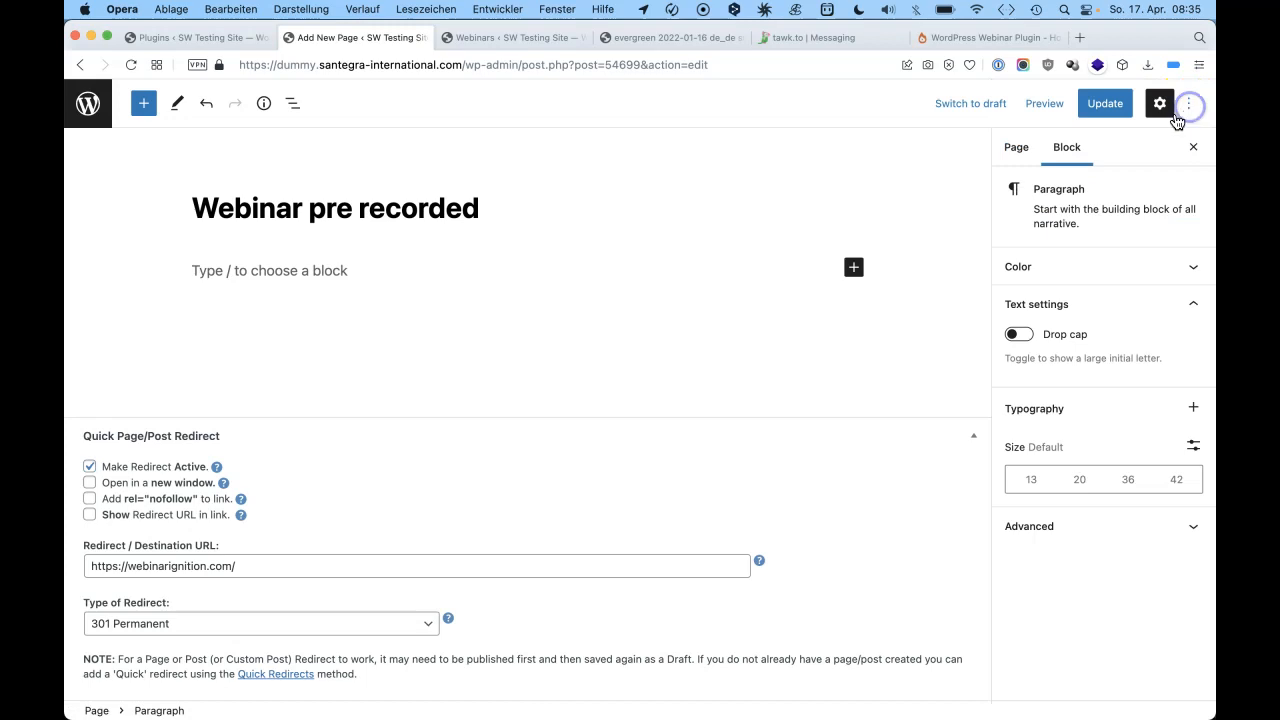
click(1100, 104)
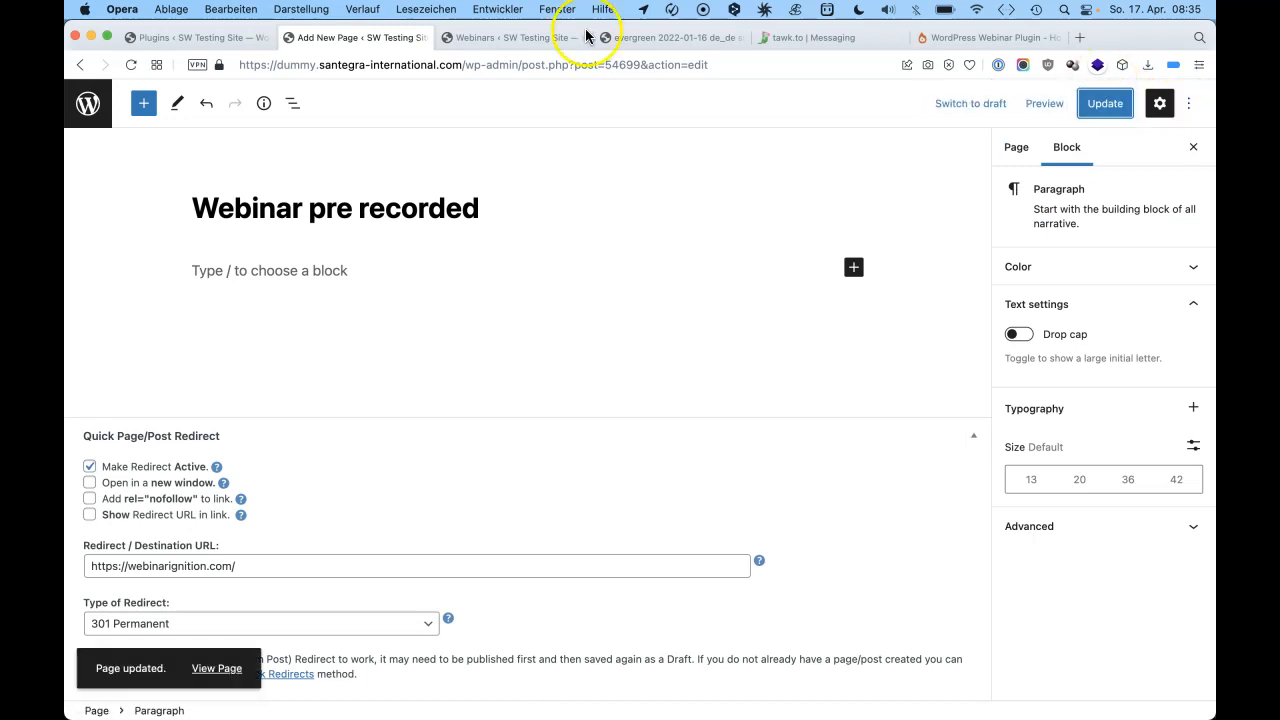
Preview the evergreen webinar's page from its Auto Webinar settings to test the redirect
click(522, 37)
click(610, 378)
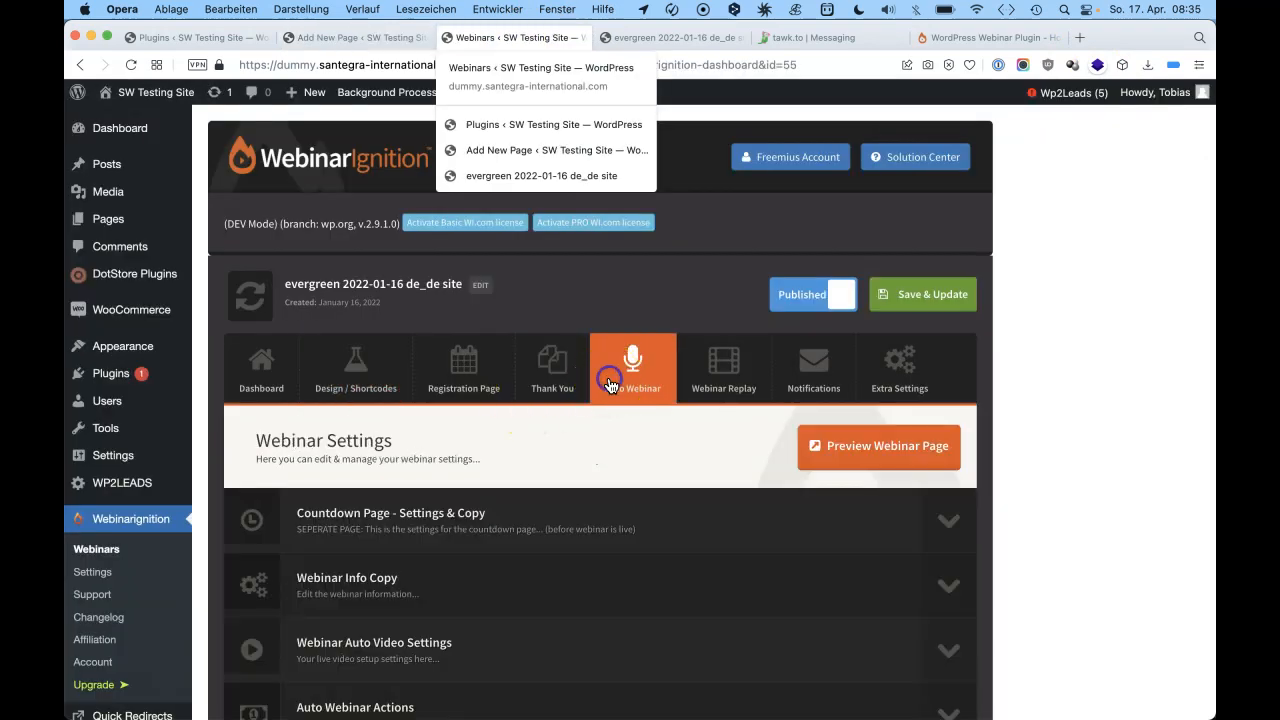
click(832, 449)
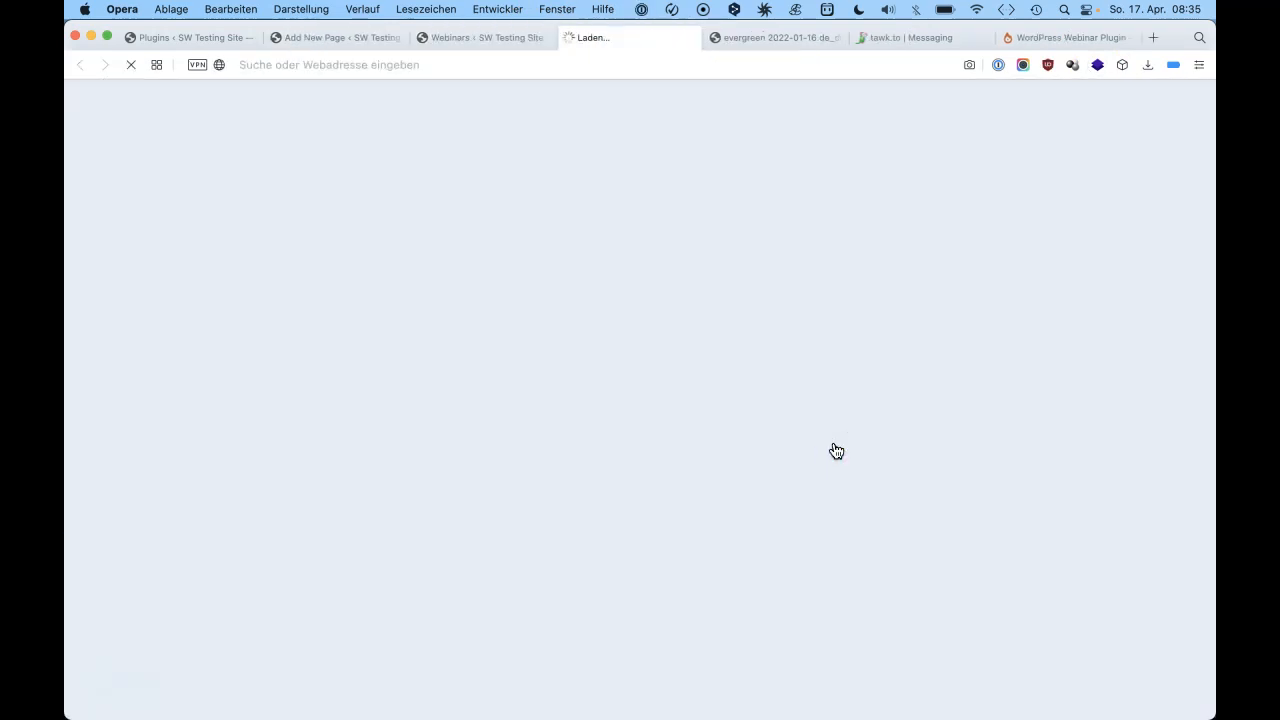
click(825, 421)
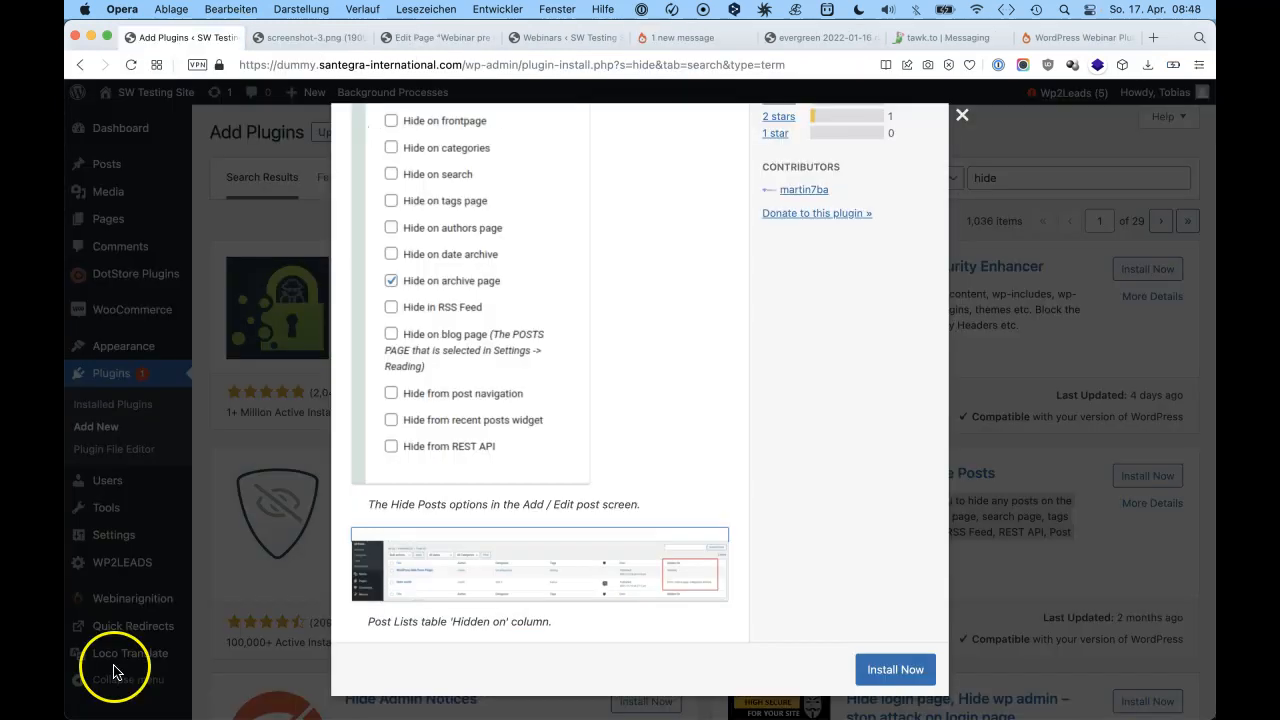
Examine the WordPress Hide Posts plugin's screenshots, including its settings screen, hiding options and "Hidden on" column
scroll(573, 463, up, 10)
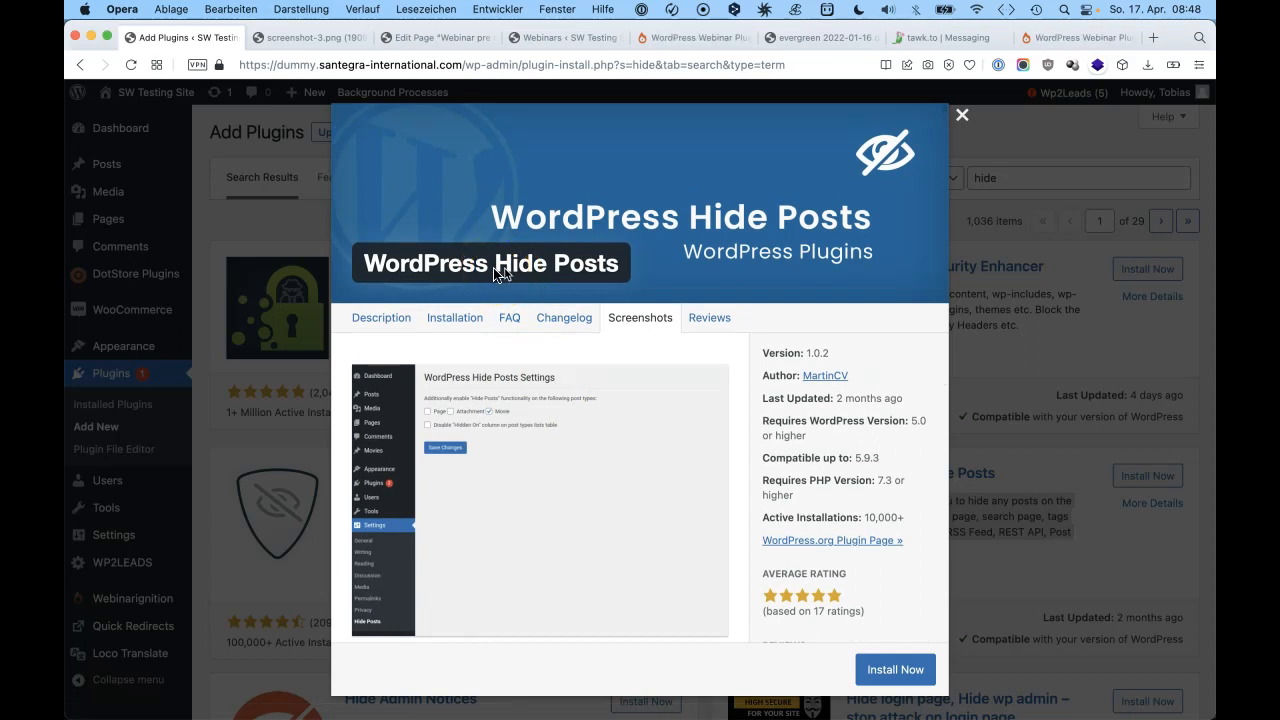
scroll(497, 273, down, 8)
scroll(497, 273, down, 1)
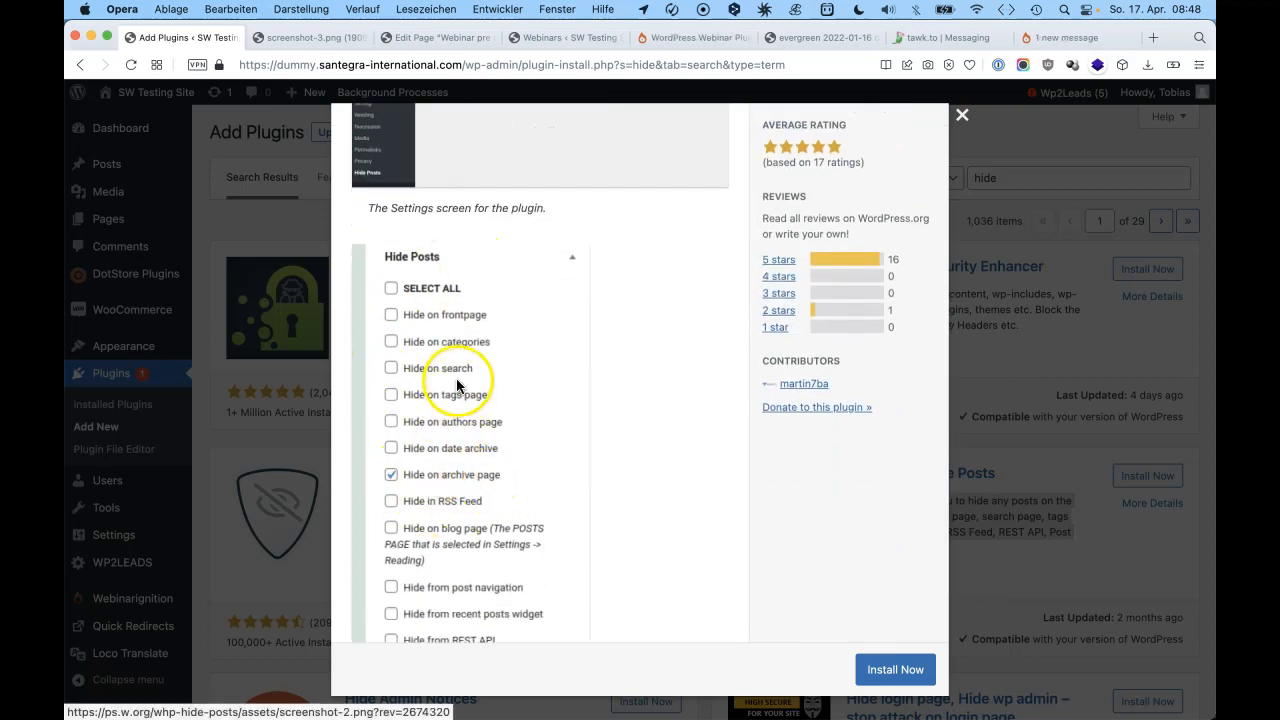
scroll(465, 500, down, 3)
scroll(458, 488, down, 2)
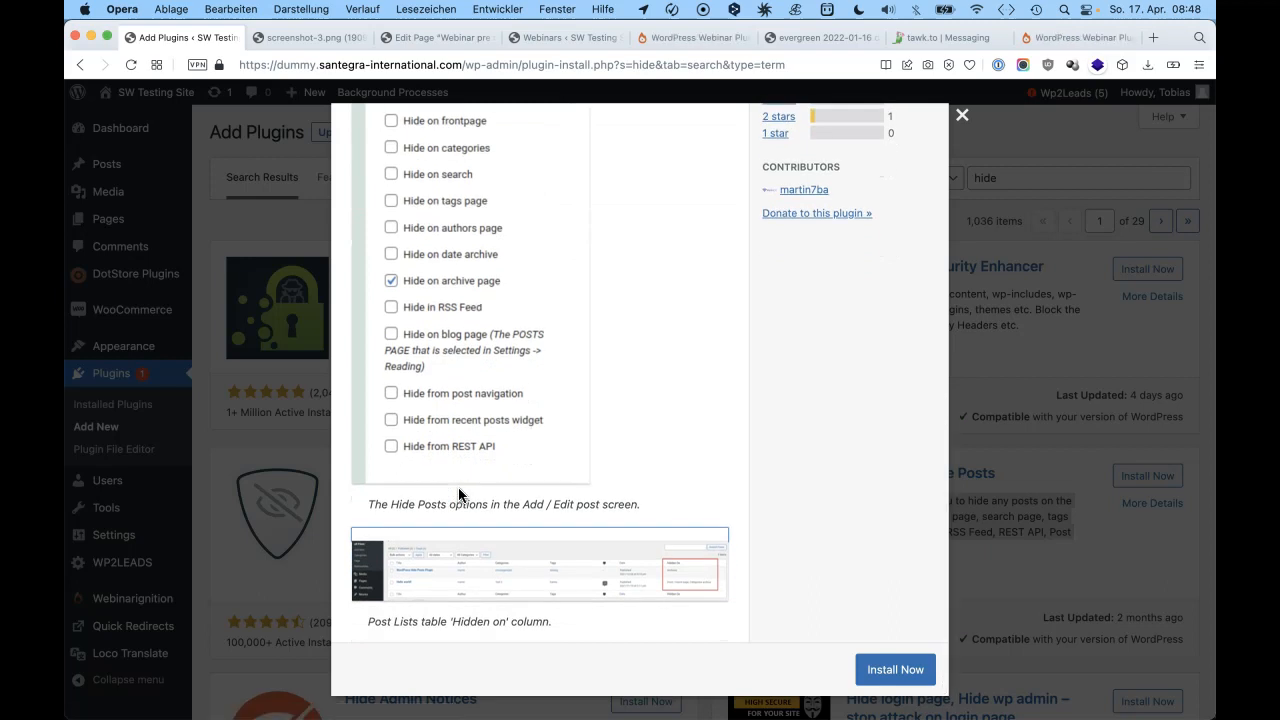
click(580, 580)
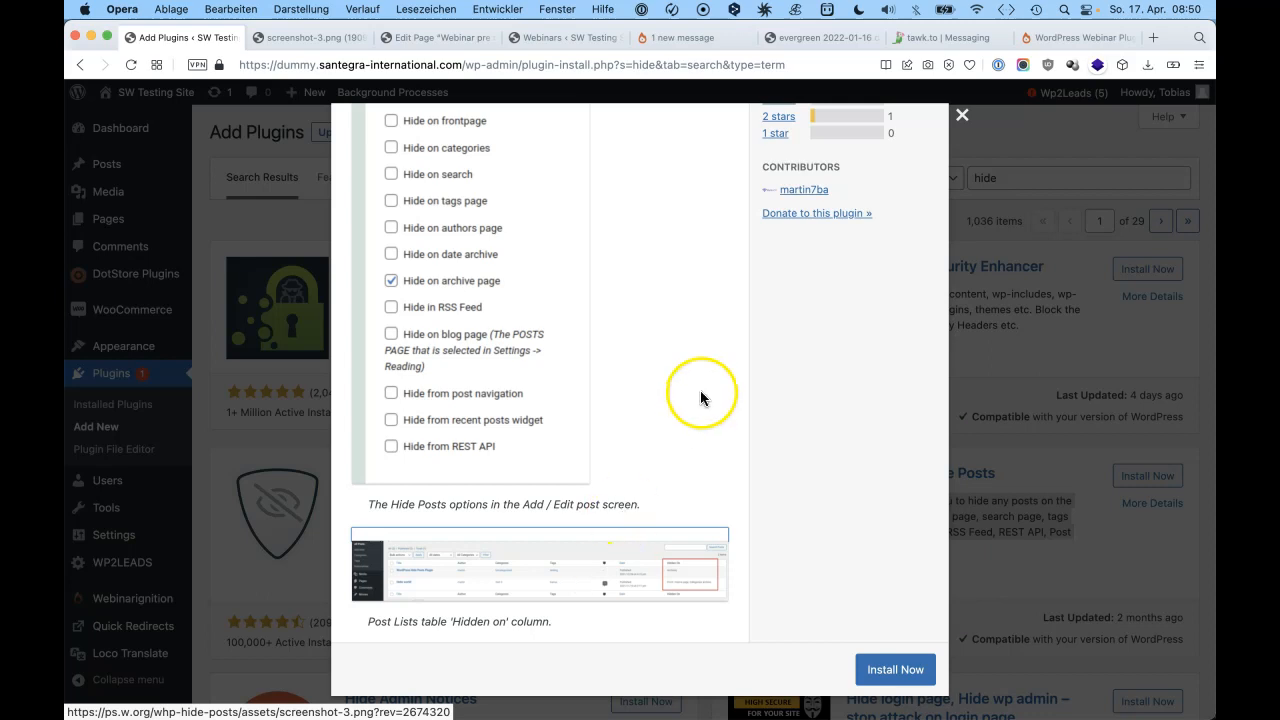
scroll(549, 275, up, 10)
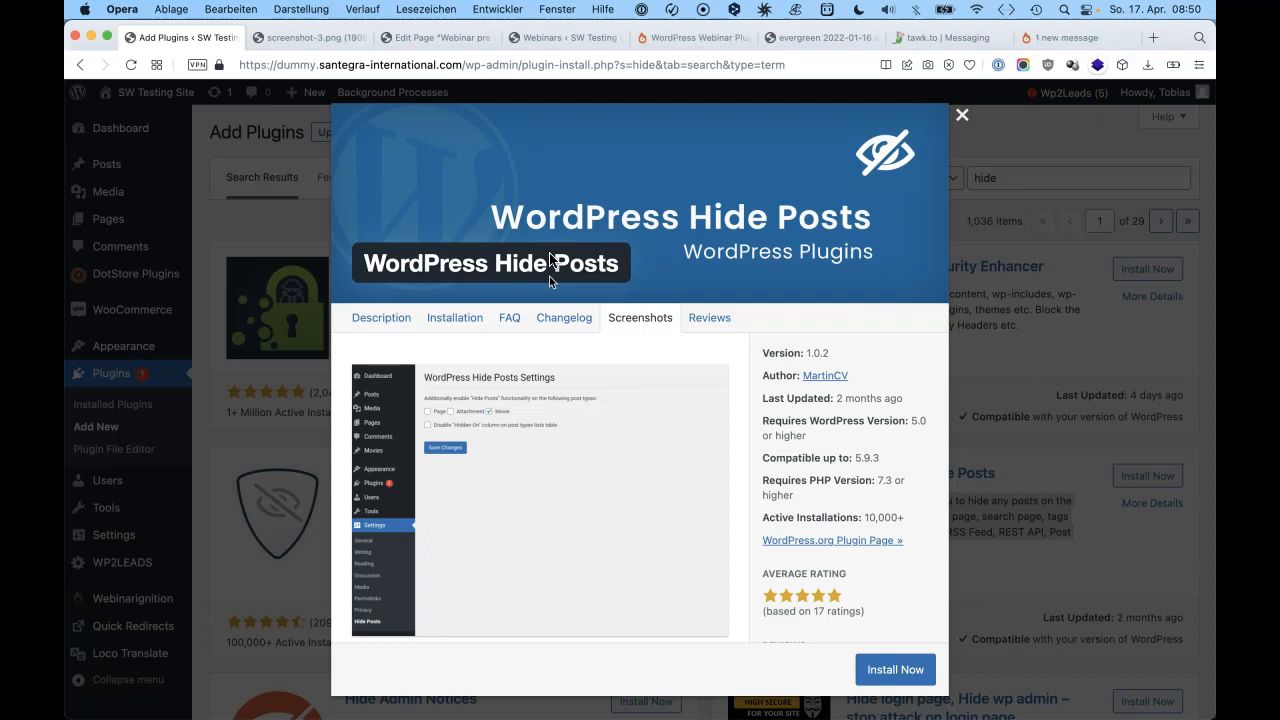
Expand the evergreen webinar's Webinar Auto Video Settings and examine the video source, video URL and video length options
click(570, 37)
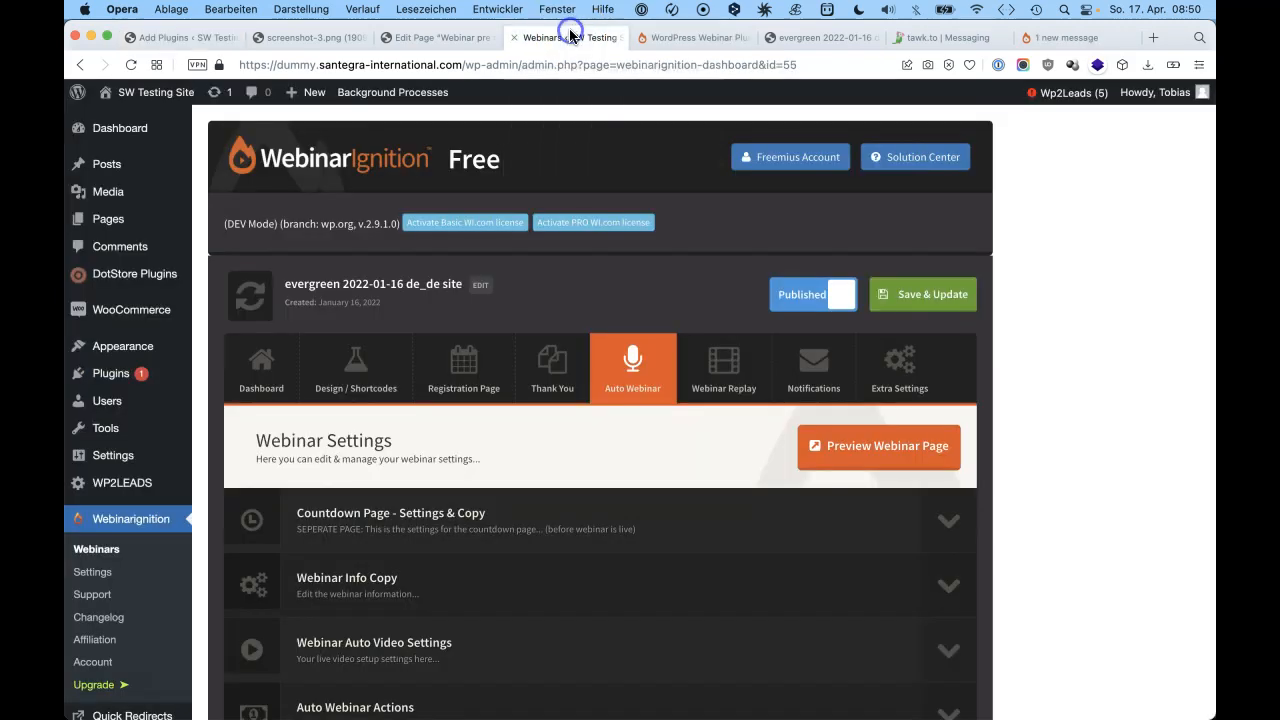
scroll(575, 340, down, 5)
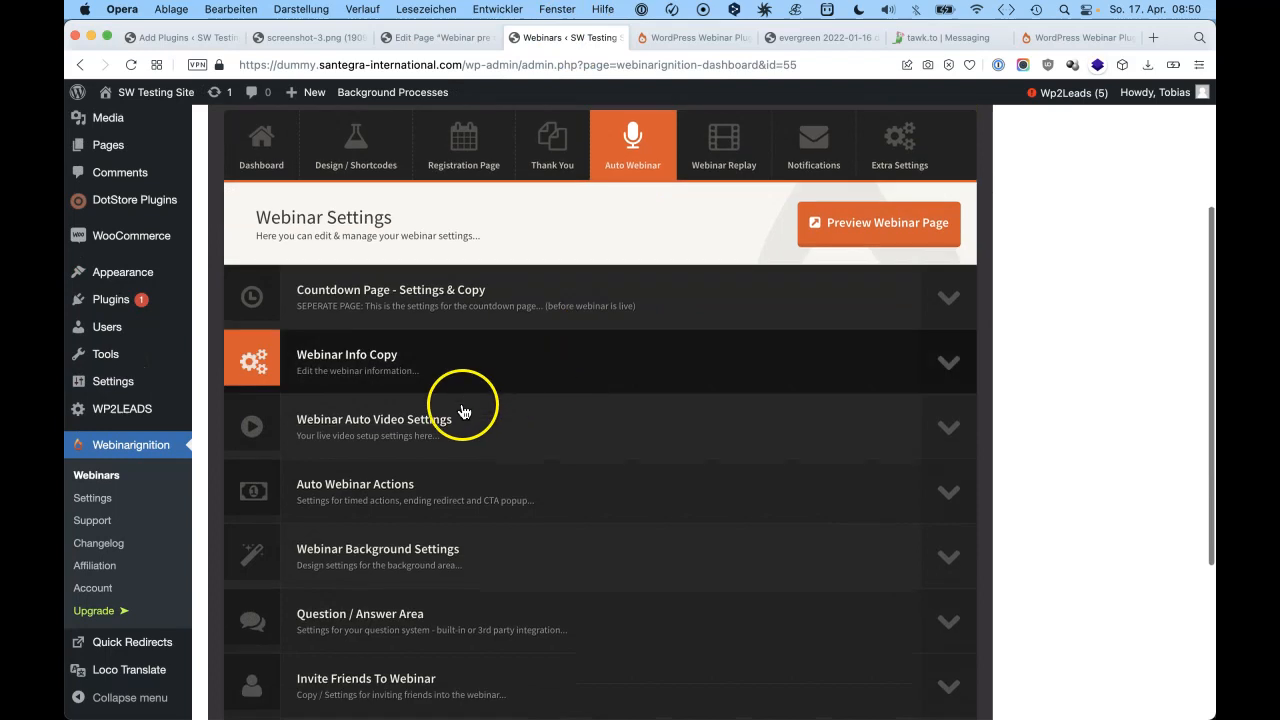
click(425, 419)
scroll(604, 542, down, 5)
click(604, 542)
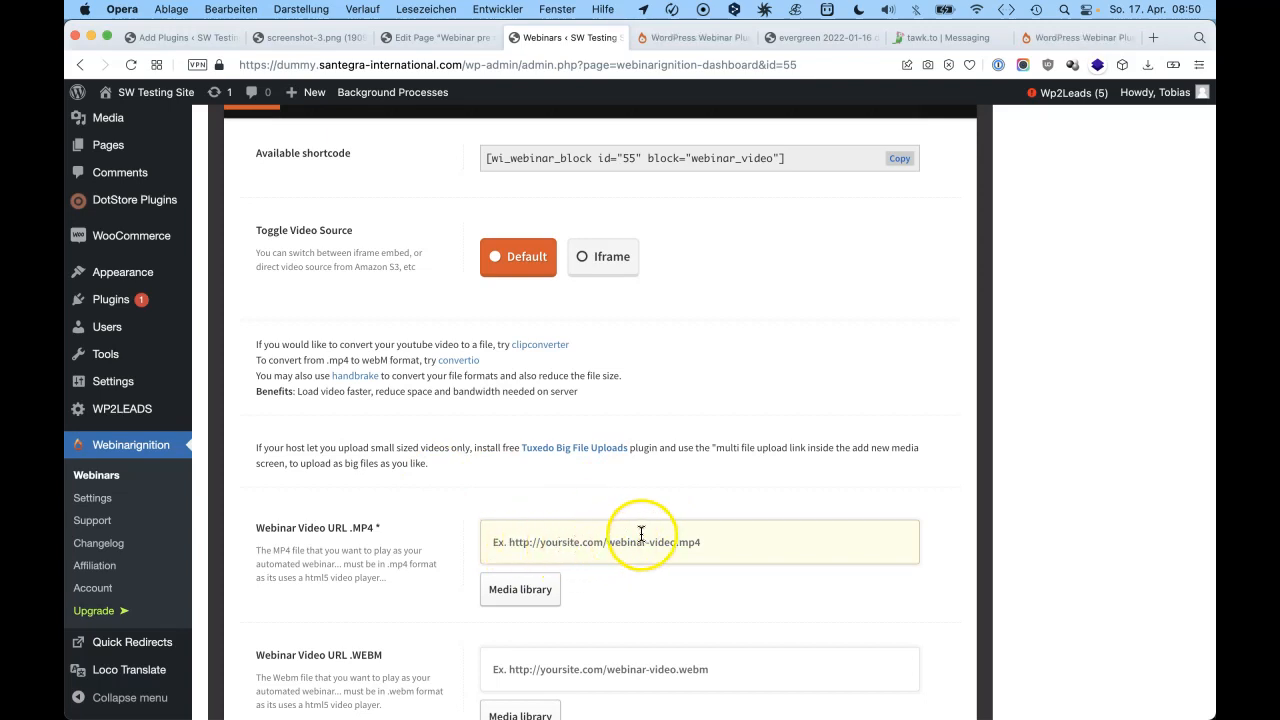
click(504, 542)
scroll(504, 542, down, 5)
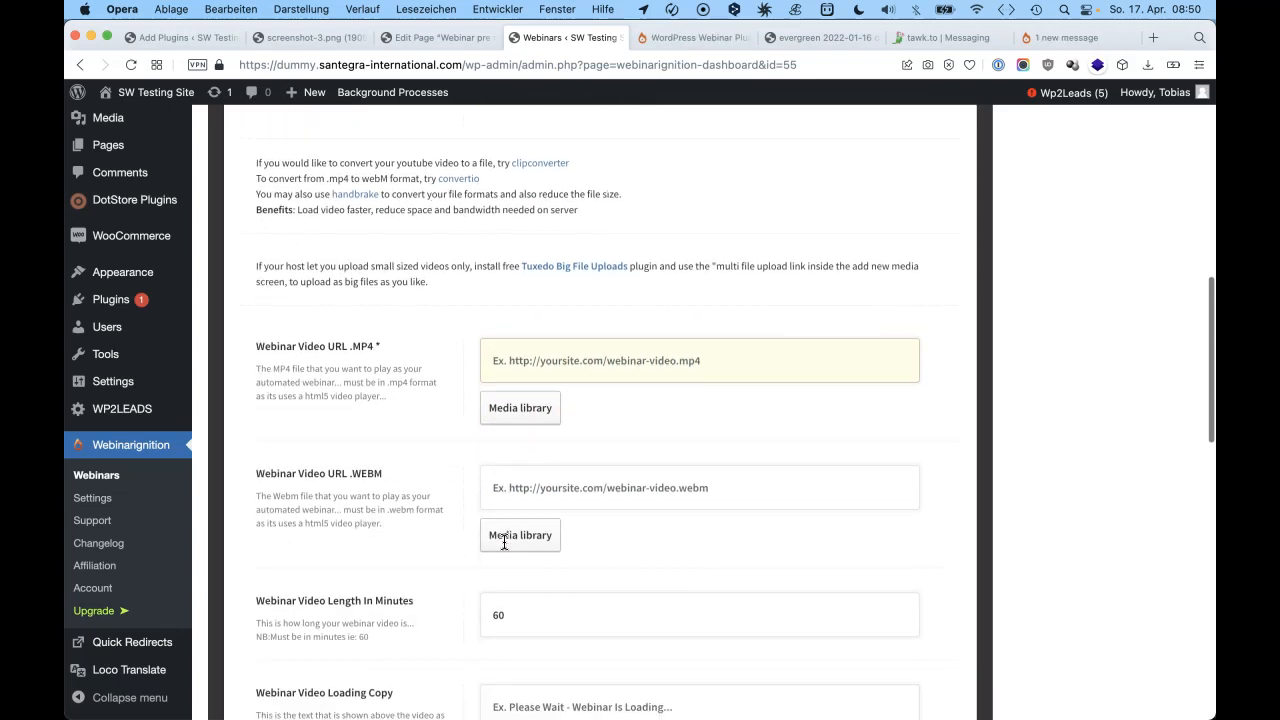
scroll(505, 545, down, 2)
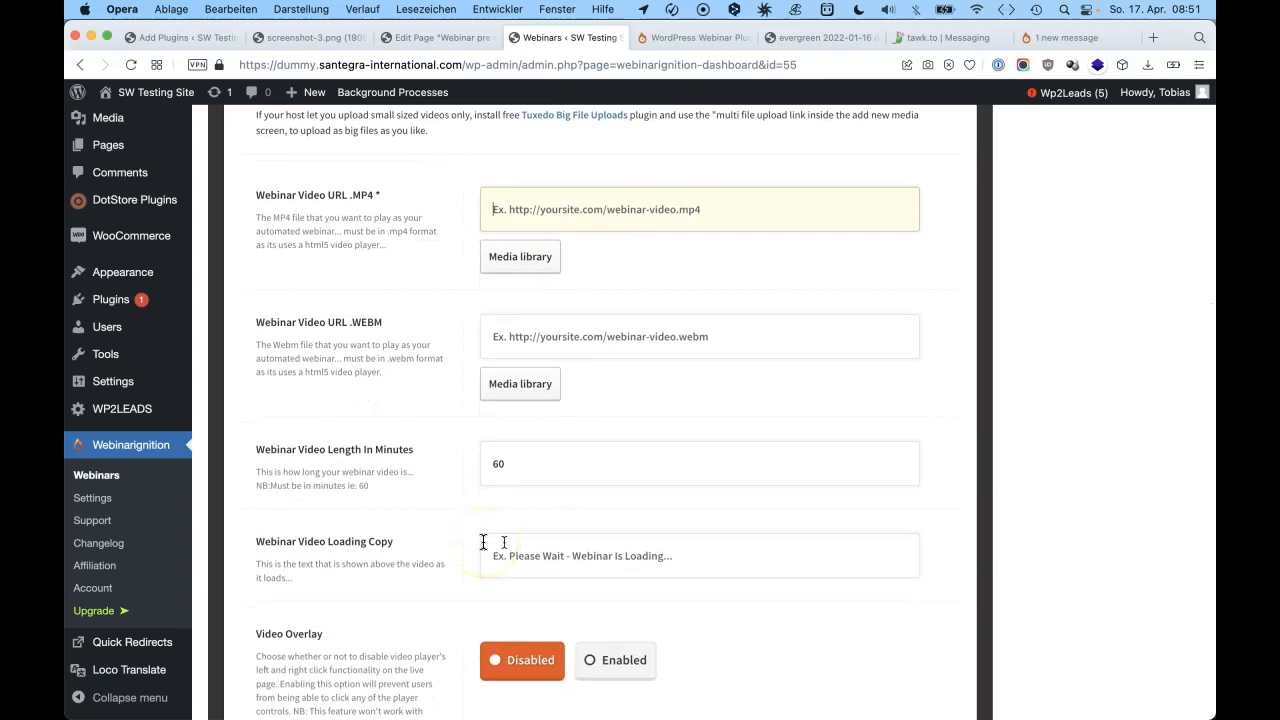
Examine the Video Overlay and Video Controls options and their descriptions in the Webinar Auto Video Settings
scroll(258, 610, down, 2)
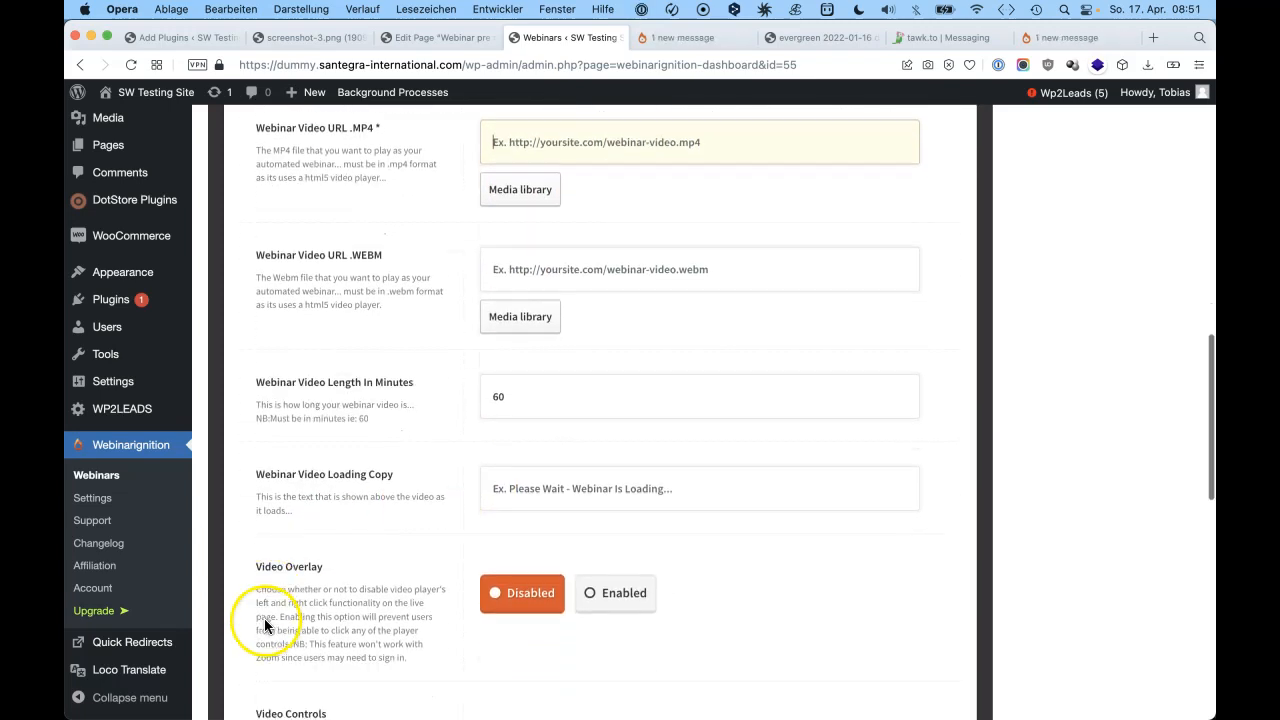
click(250, 532)
drag(457, 632, 253, 522)
scroll(253, 519, down, 6)
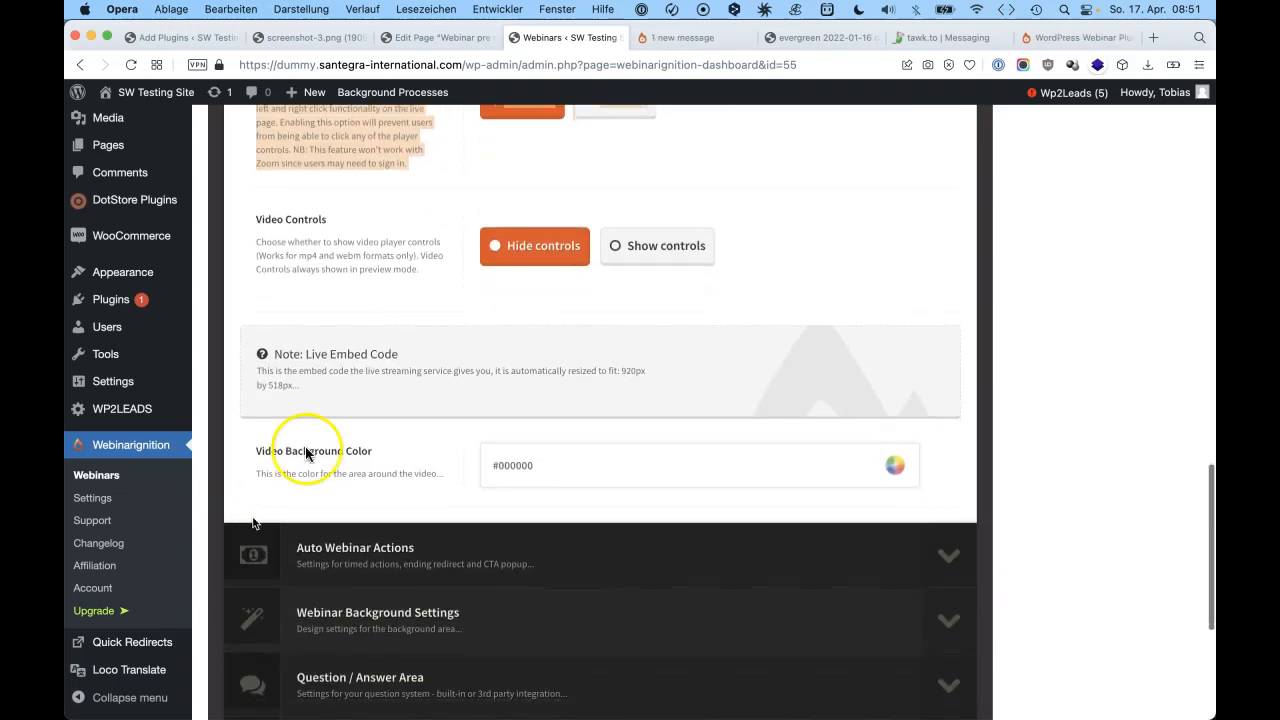
drag(436, 277, 430, 208)
click(430, 212)
scroll(430, 212, up, 2)
scroll(430, 212, up, 3)
drag(374, 486, 352, 403)
click(352, 398)
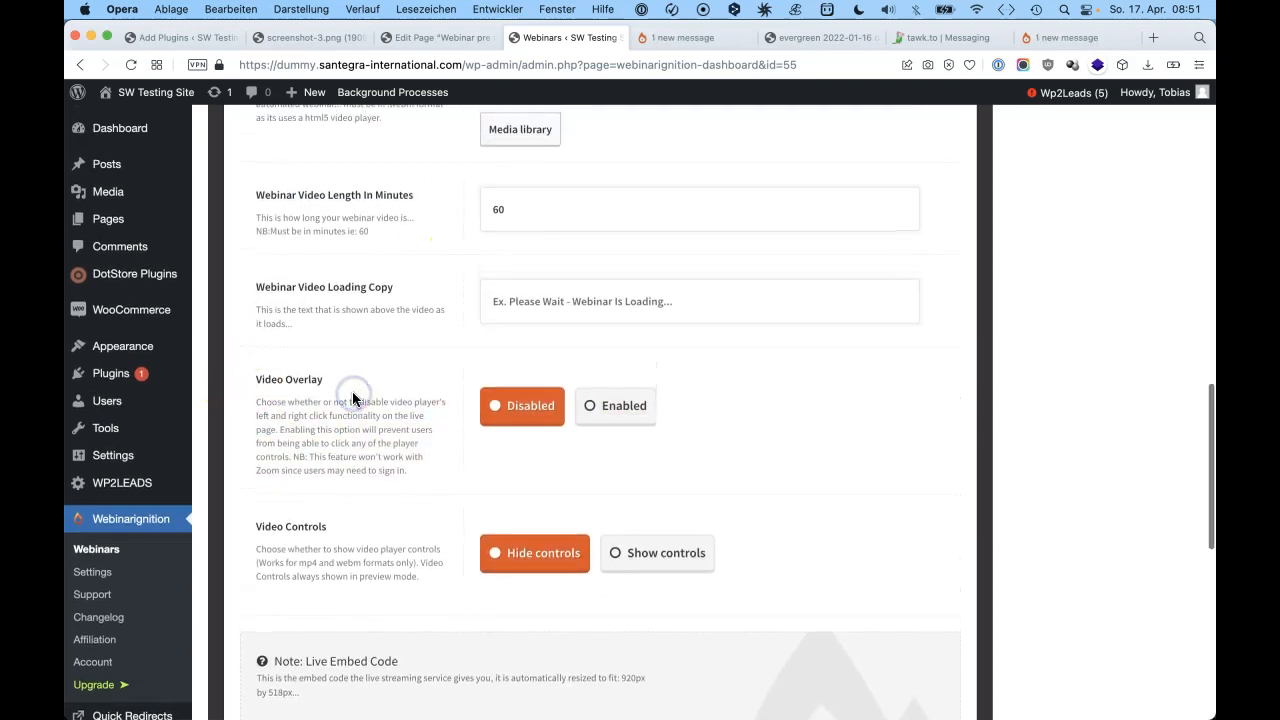
Return to the evergreen webinar's dashboard, open its live console and show the Manage Registrants view
scroll(352, 398, up, 5)
scroll(352, 398, up, 3)
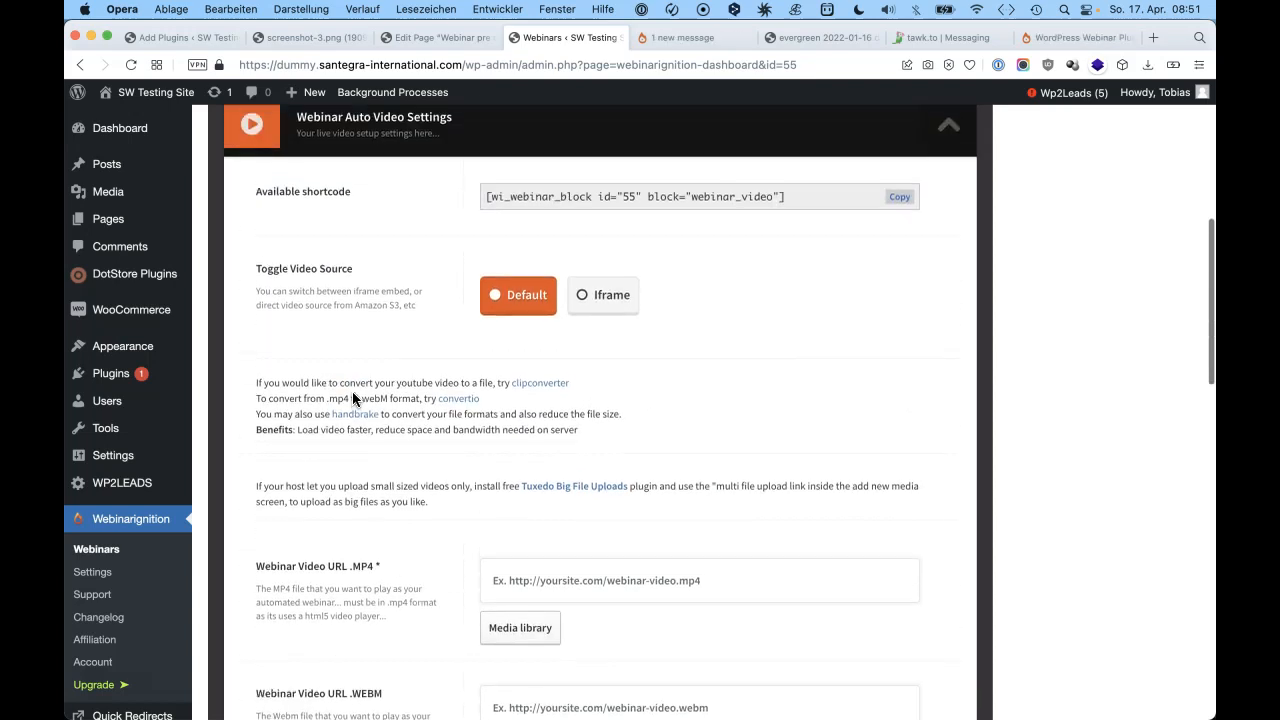
scroll(352, 398, up, 3)
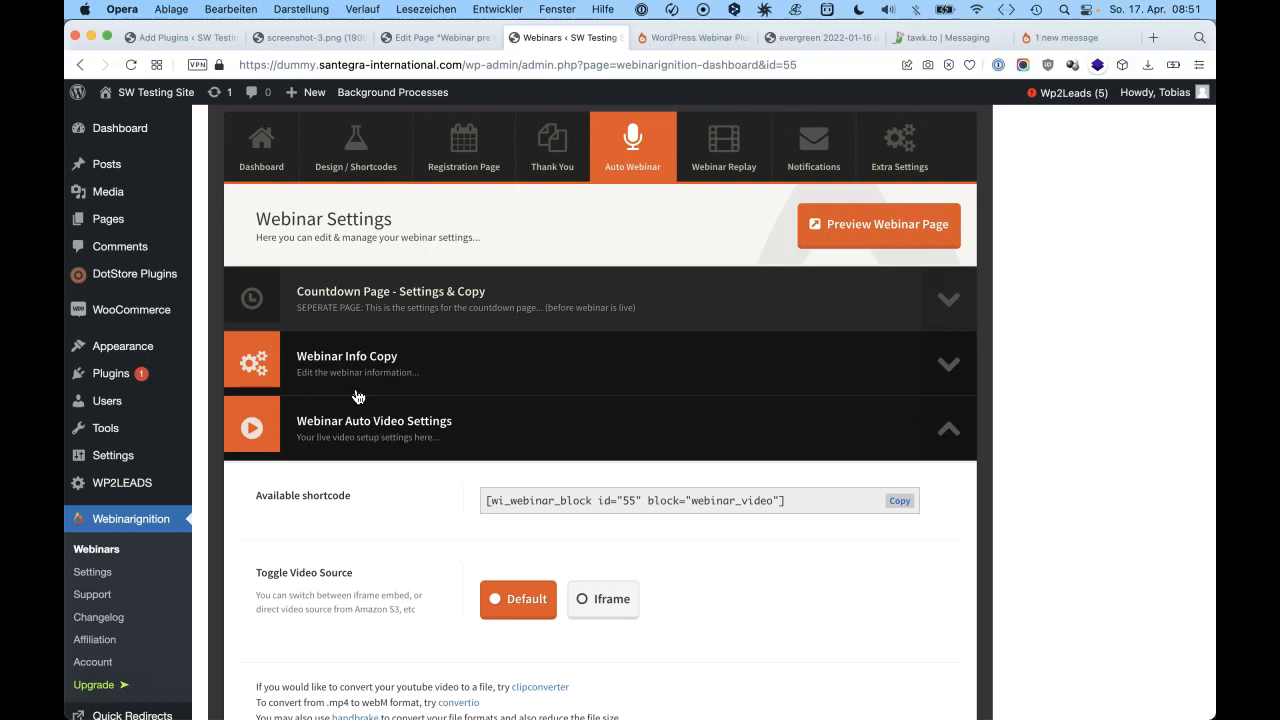
scroll(358, 397, up, 5)
click(261, 343)
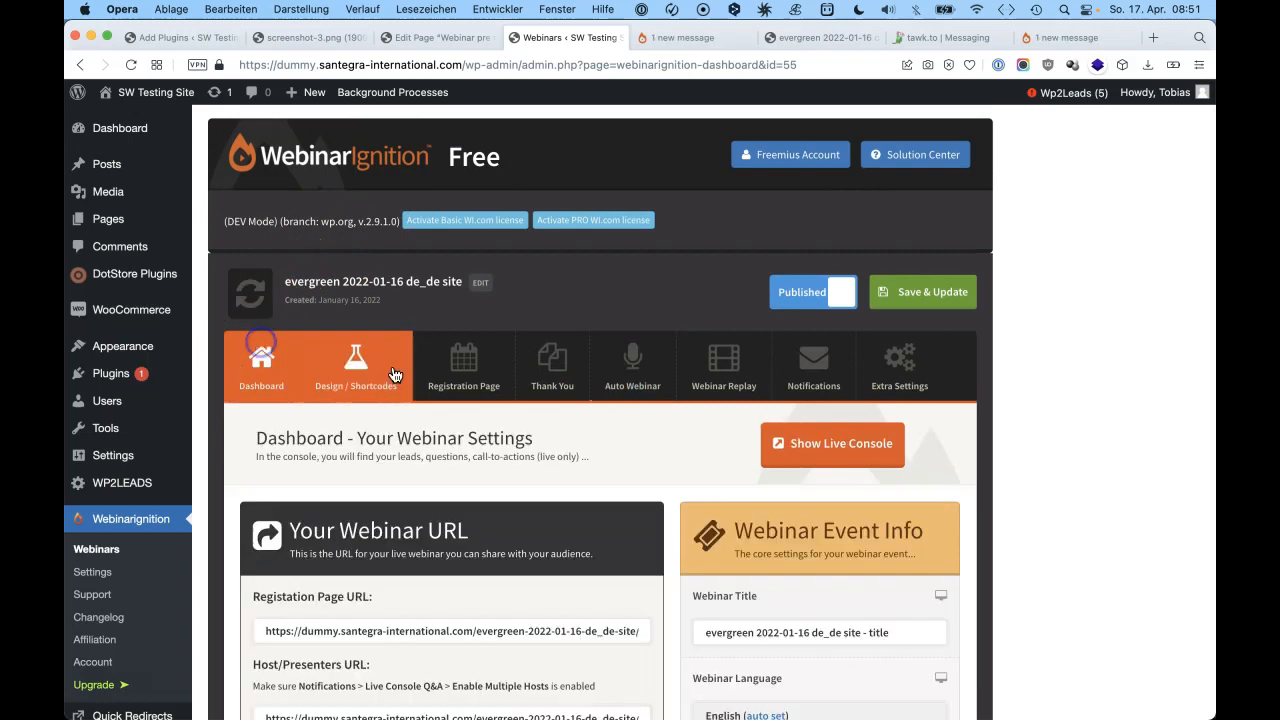
click(800, 445)
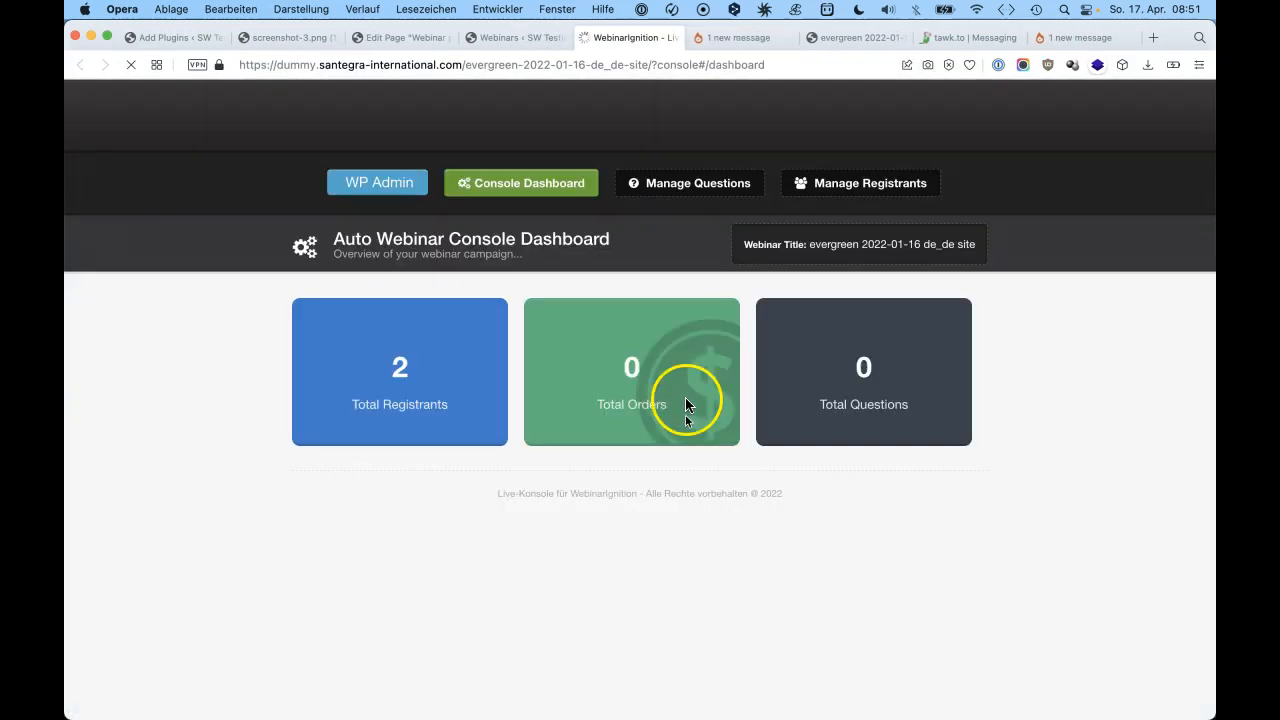
click(808, 182)
Examine the registrants' Attended Event, Watched Replay and Ordered statuses in the Manage Registrants list
scroll(520, 494, down, 2)
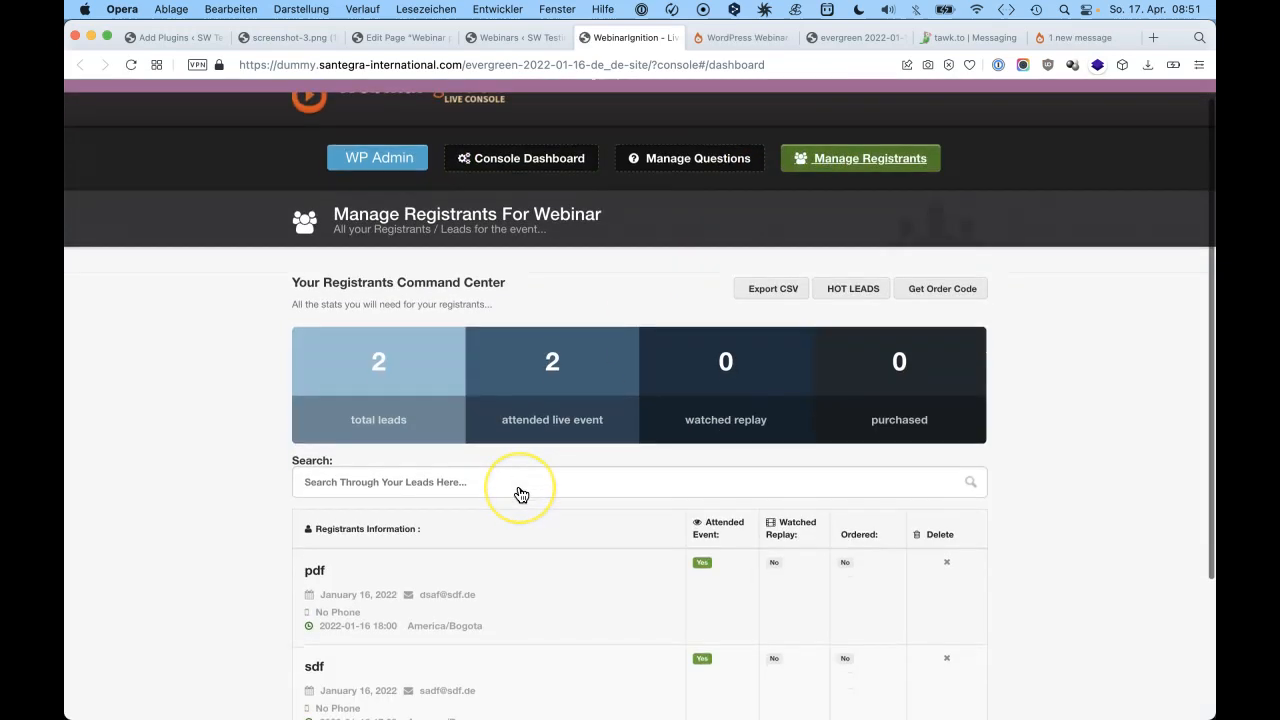
scroll(520, 494, down, 3)
click(760, 432)
click(872, 431)
click(742, 431)
drag(741, 427, 709, 422)
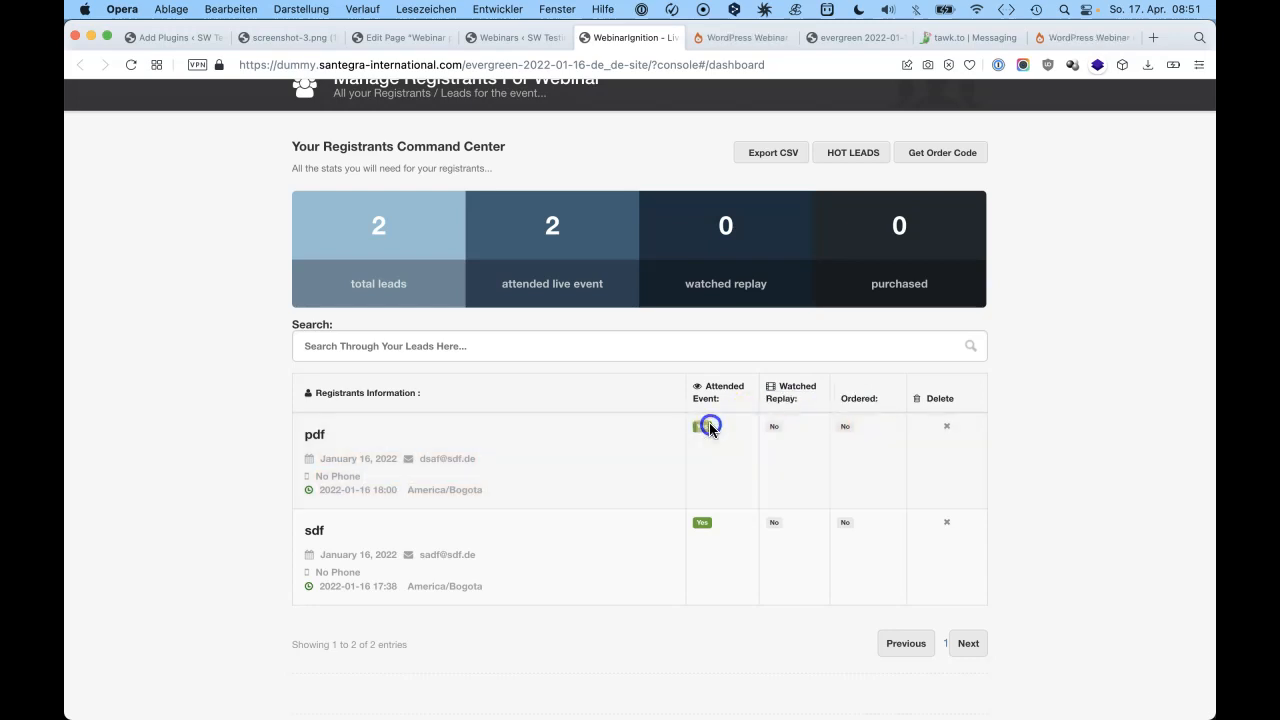
click(709, 423)
click(695, 431)
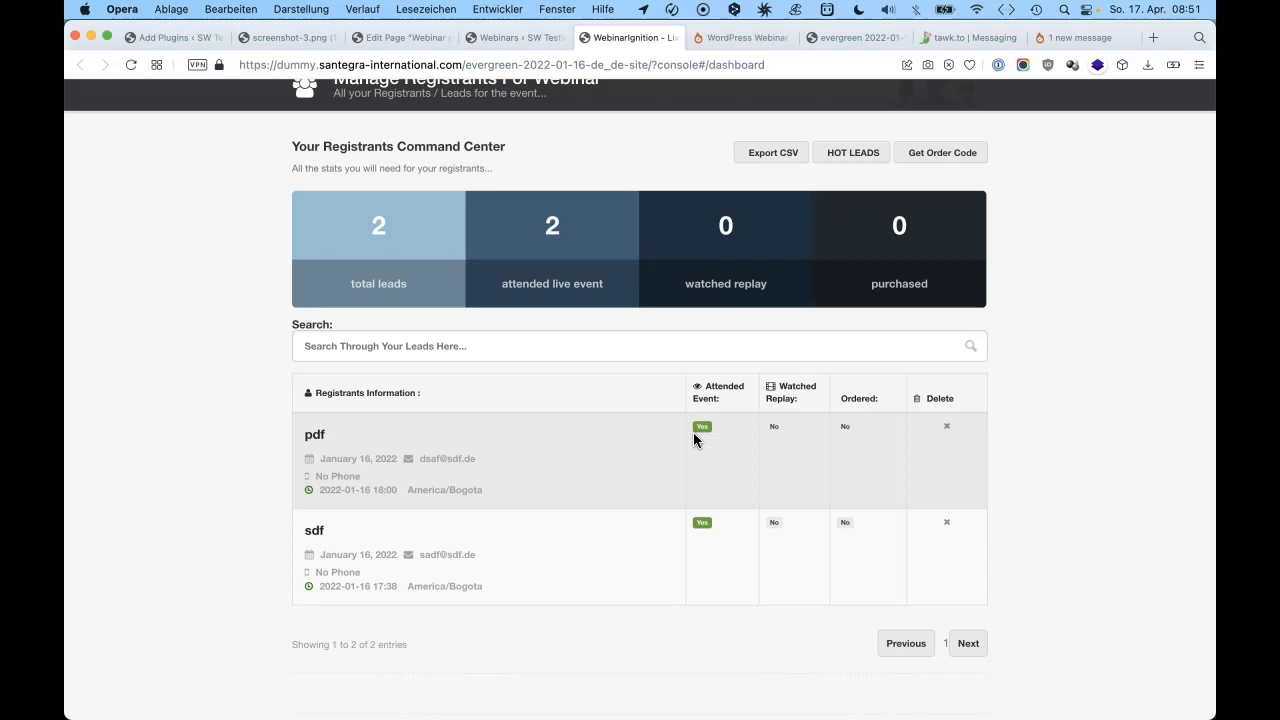
scroll(693, 440, down, 1)
scroll(693, 440, up, 4)
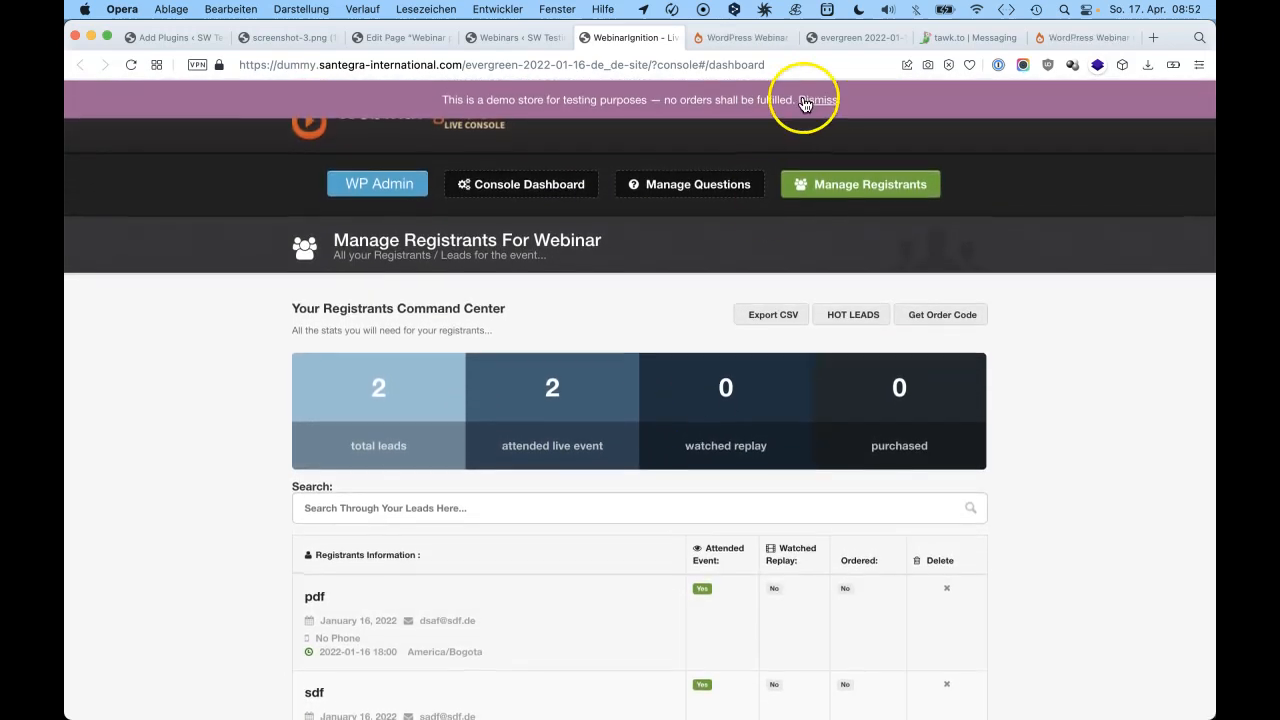
Dismiss the demo store notice and open the live console's Manage Questions view
click(818, 98)
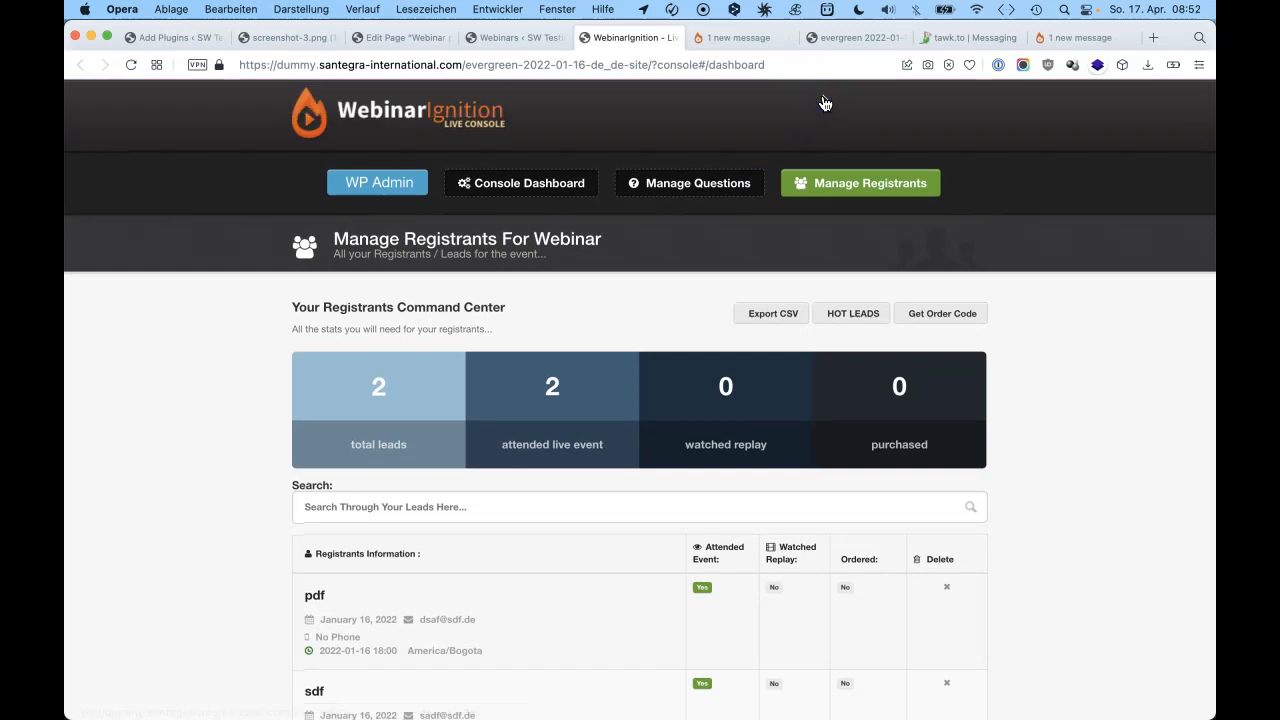
click(656, 184)
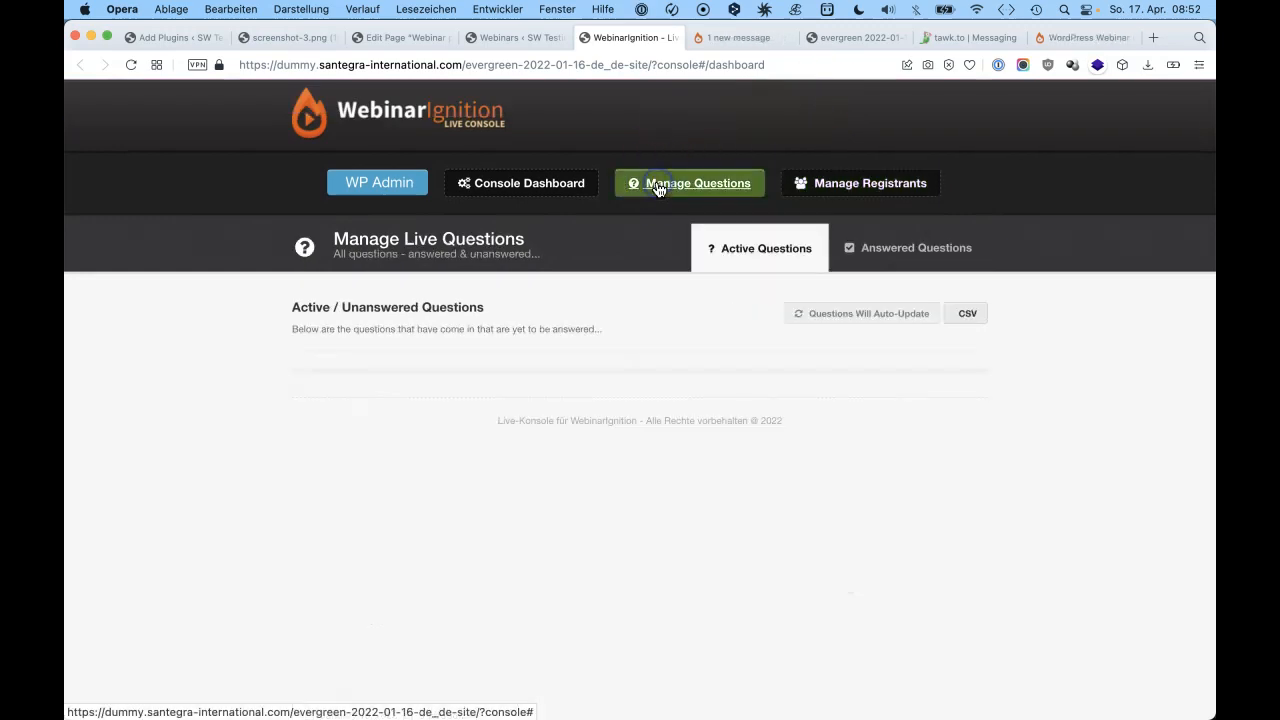